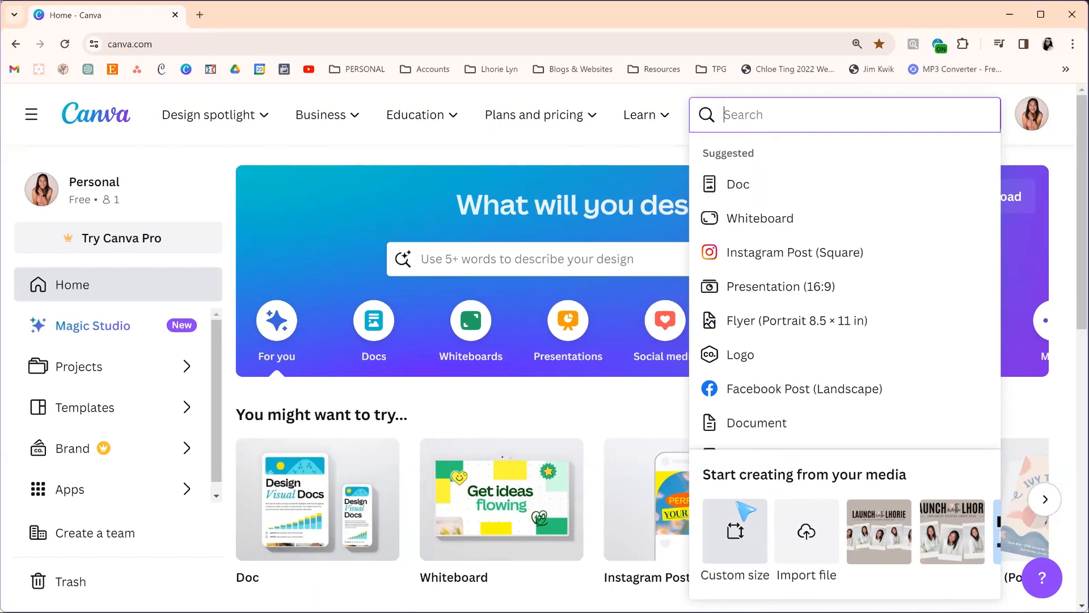
Create a new custom-size design 1000 px wide and 800 px high.
{"action": "left_click", "coordinate": [743, 530]}
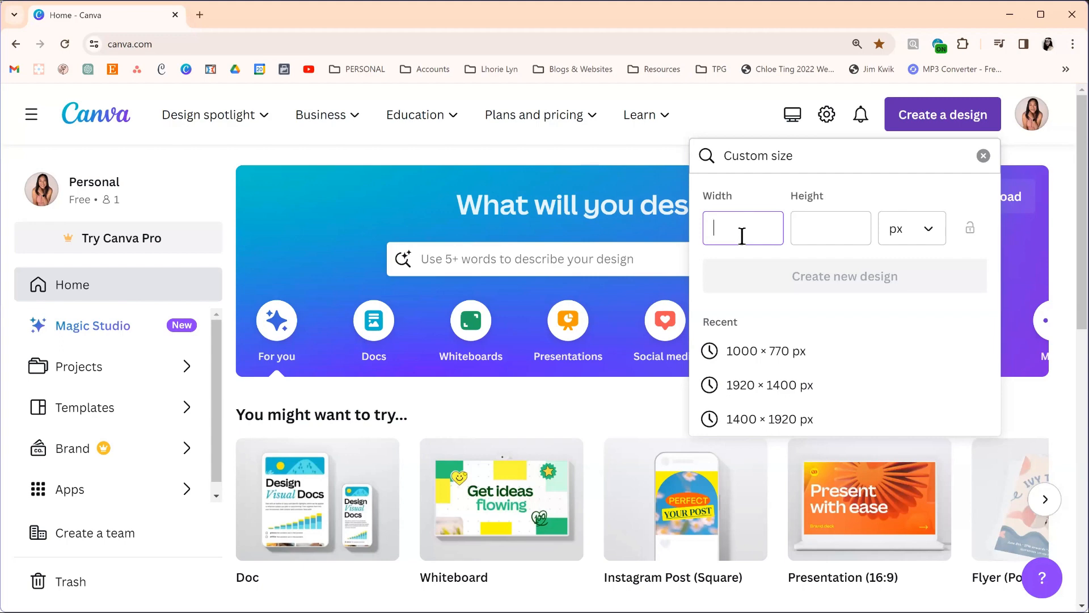
{"action": "type", "text": "1100"}
{"action": "key", "text": "BackSpace"}
{"action": "key", "text": "BackSpace"}
{"action": "key", "text": "BackSpace"}
{"action": "type", "text": "000"}
{"action": "left_click", "coordinate": [827, 232]}
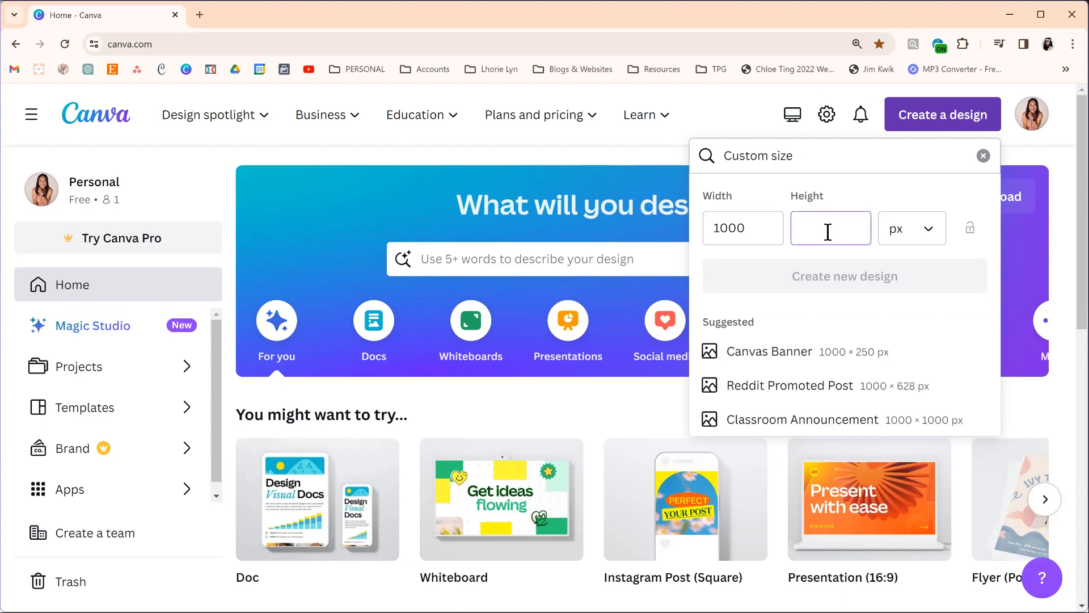
{"action": "type", "text": "800"}
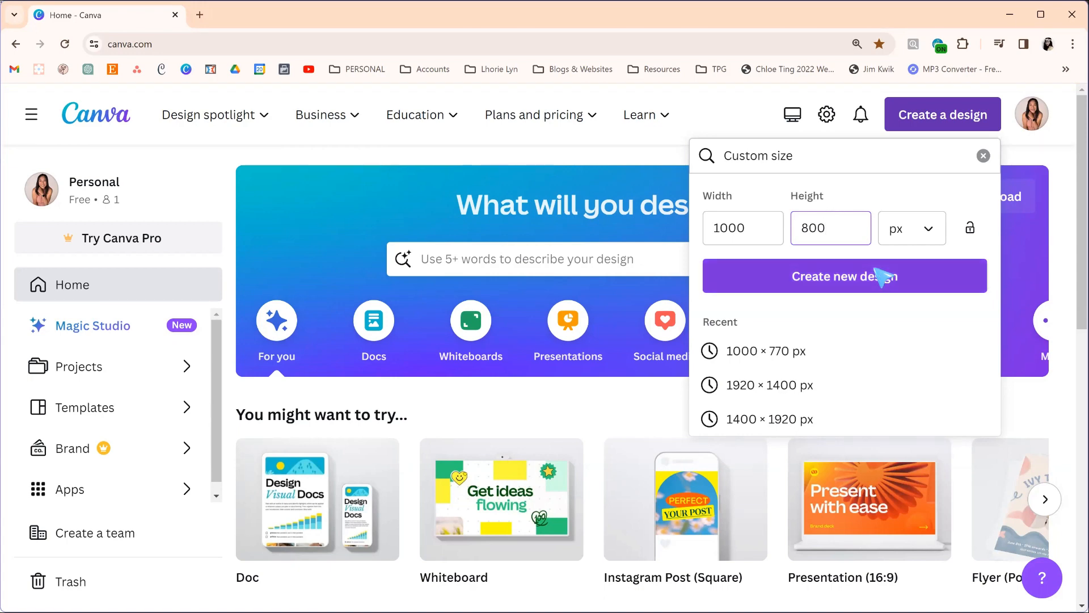
{"action": "left_click", "coordinate": [917, 282]}
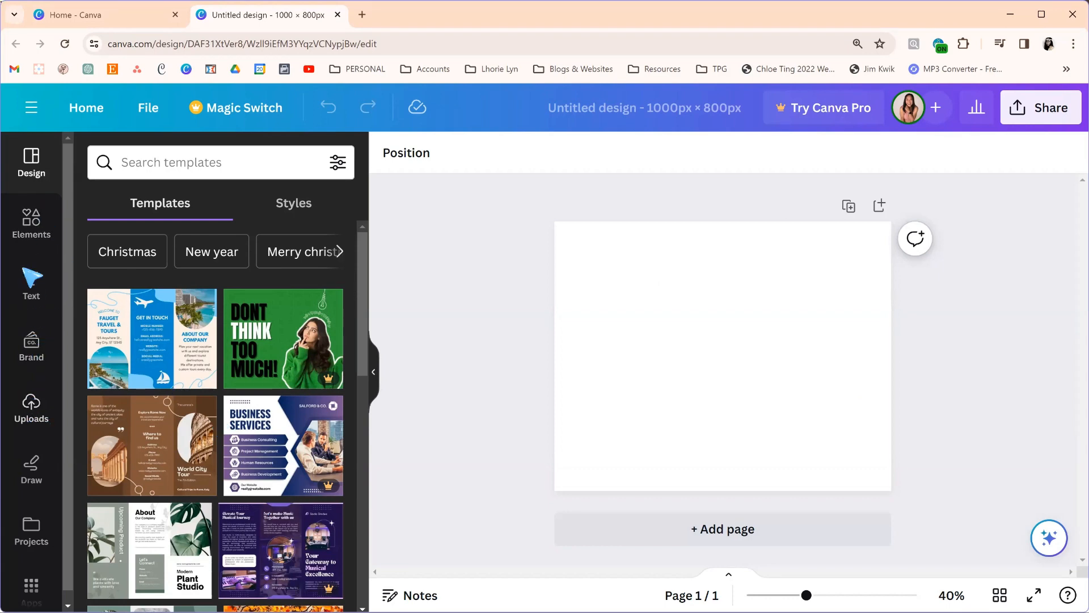
Insert the black landscape tablet frame from the Devices collection of frame elements onto the page.
{"action": "left_click", "coordinate": [27, 228]}
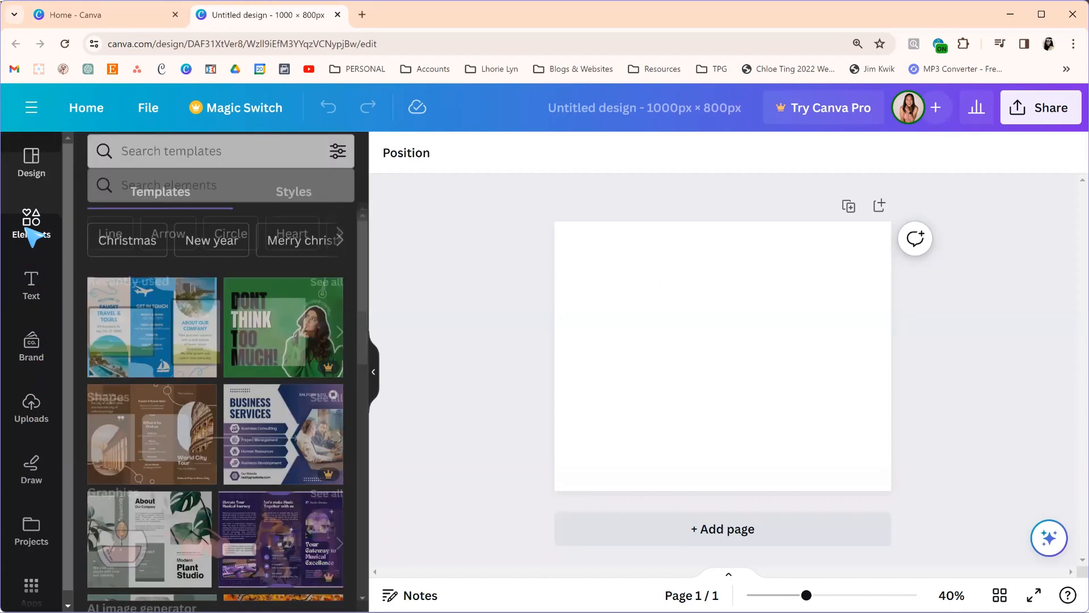
{"action": "scroll", "coordinate": [224, 365], "scroll_direction": "down", "scroll_amount": 10}
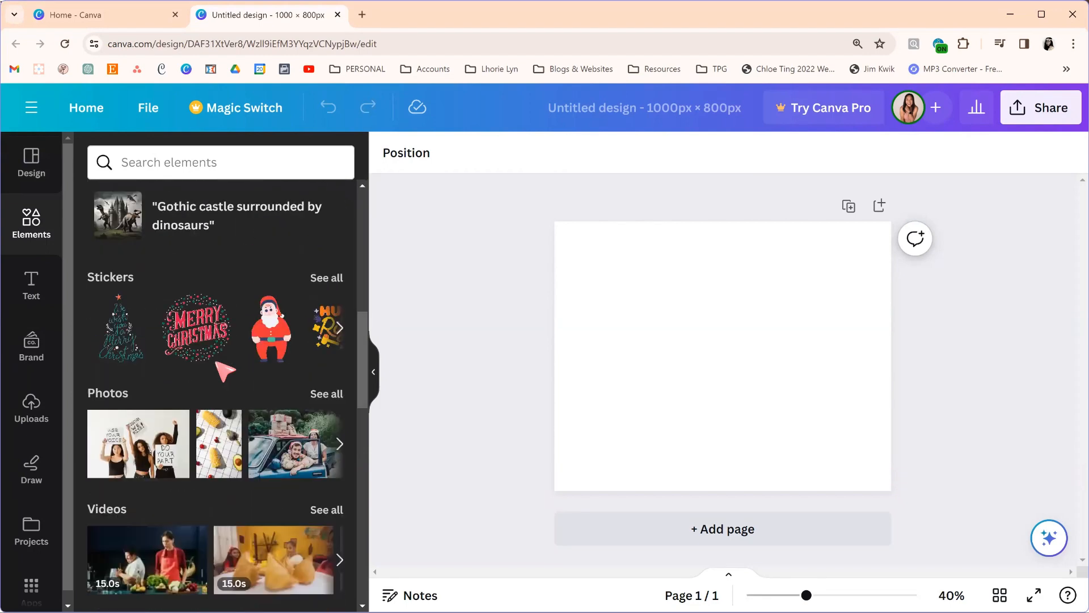
{"action": "scroll", "coordinate": [225, 371], "scroll_direction": "down", "scroll_amount": 12}
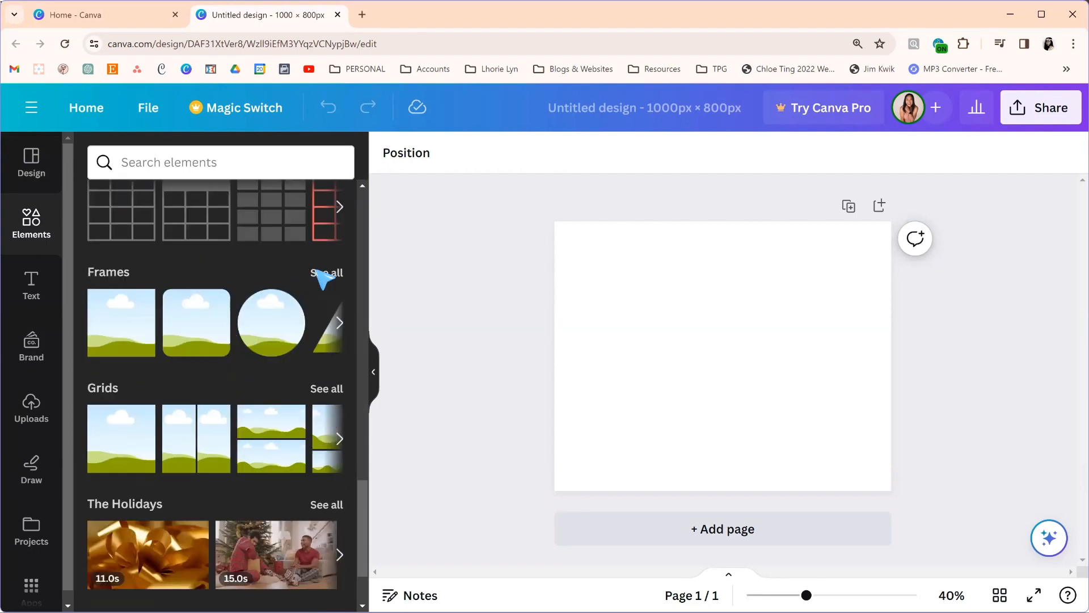
{"action": "left_click", "coordinate": [332, 277]}
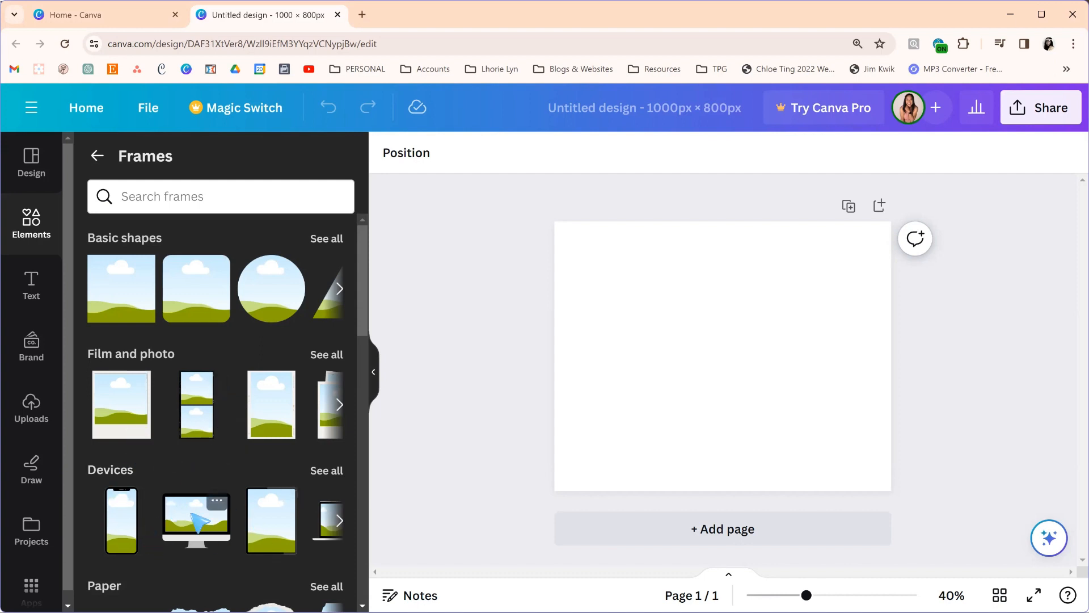
{"action": "left_click", "coordinate": [325, 471]}
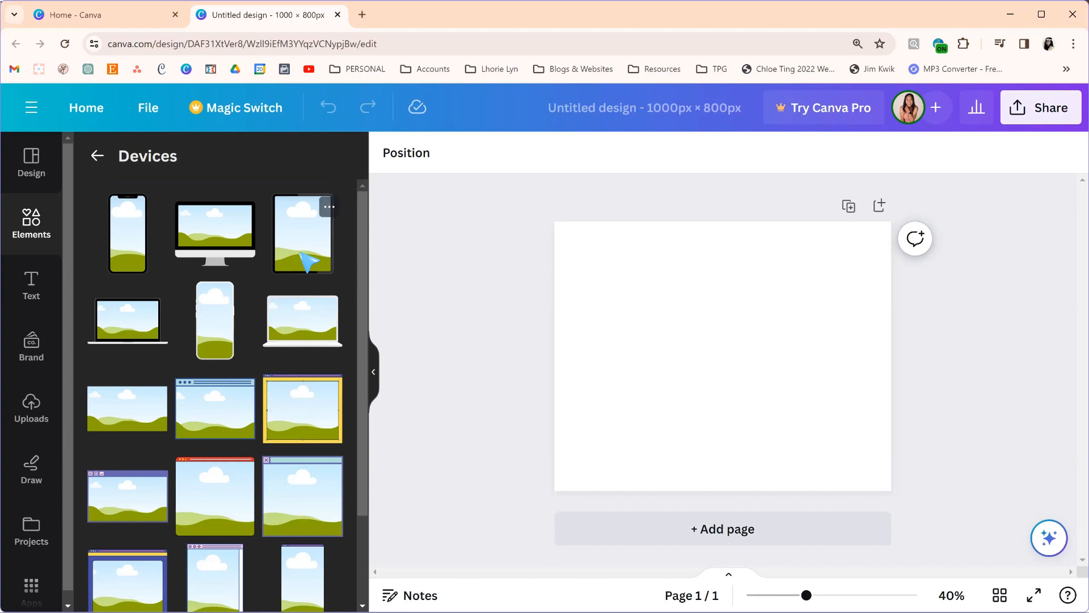
{"action": "scroll", "coordinate": [246, 465], "scroll_direction": "down", "scroll_amount": 10}
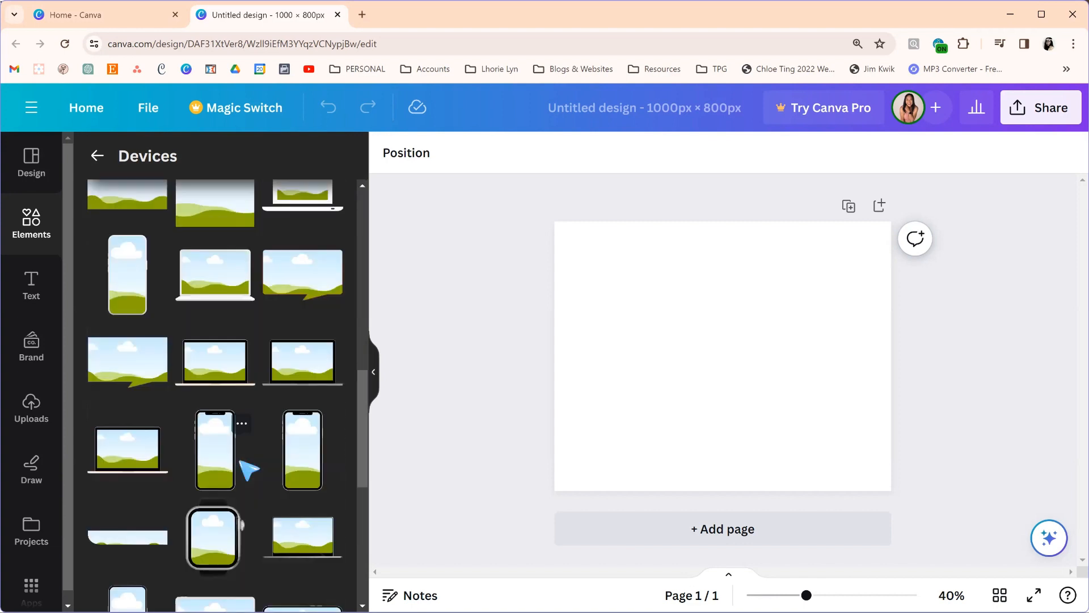
{"action": "scroll", "coordinate": [247, 468], "scroll_direction": "down", "scroll_amount": 3}
{"action": "scroll", "coordinate": [247, 469], "scroll_direction": "down", "scroll_amount": 1}
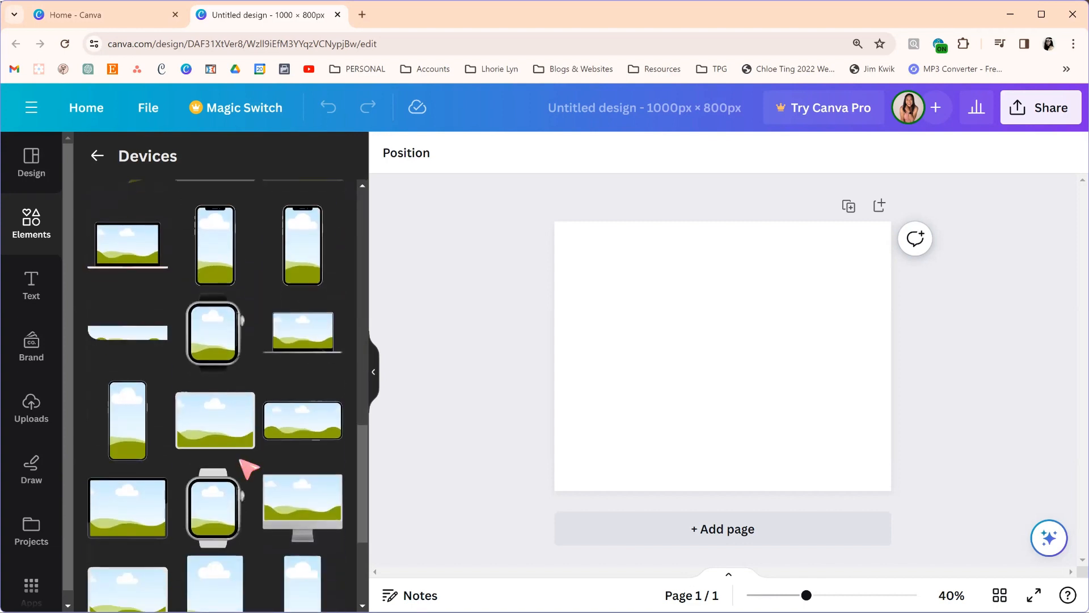
{"action": "left_click", "coordinate": [146, 528]}
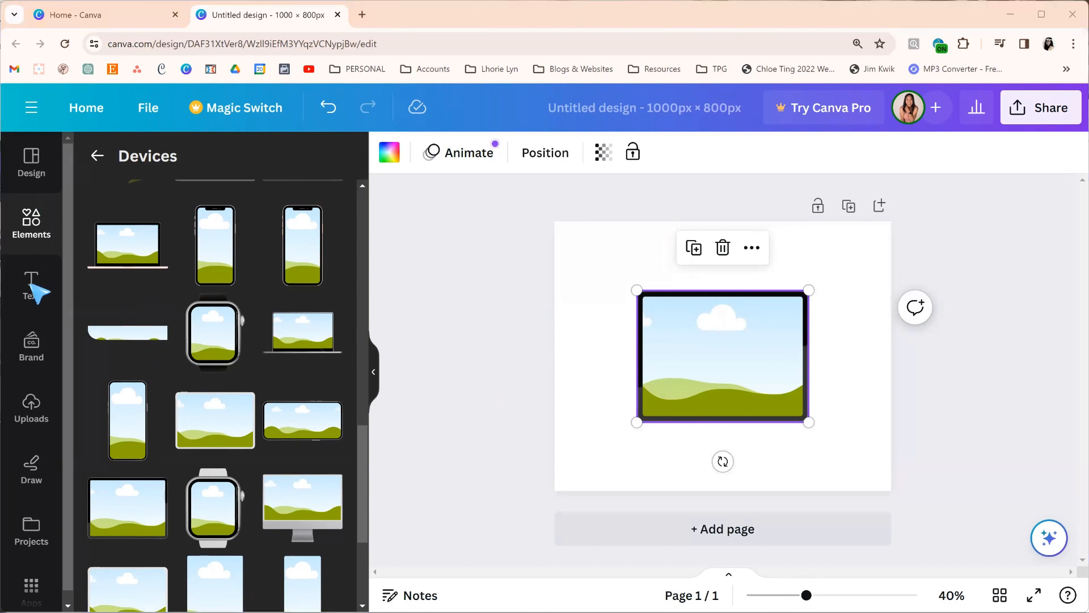
Place the uploaded blue "Create iPad & Laptop Mockups" image inside the tablet frame.
{"action": "left_click", "coordinate": [33, 417]}
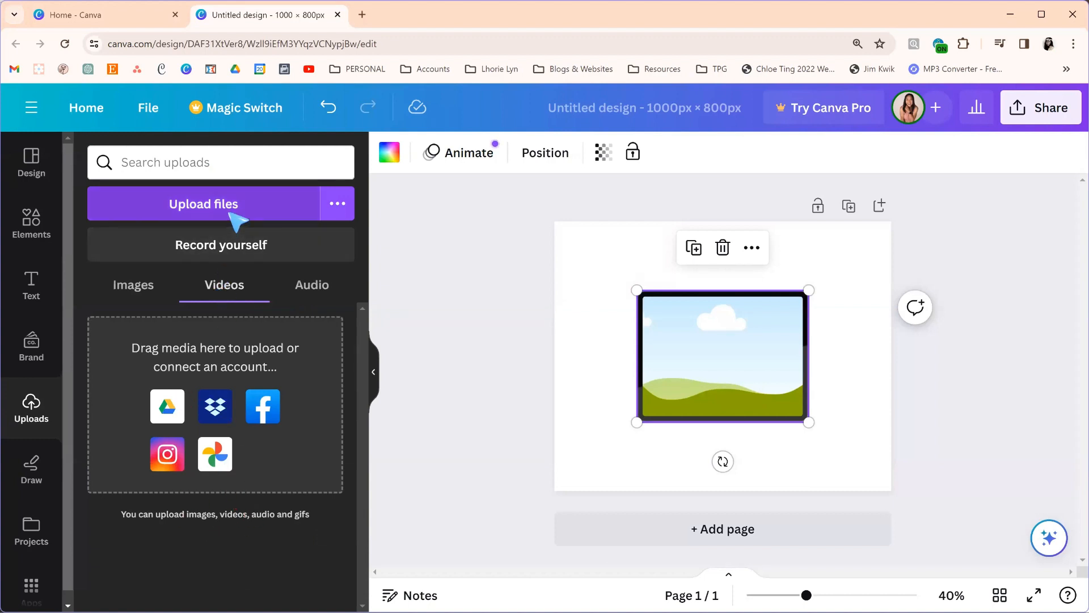
{"action": "left_click", "coordinate": [154, 283]}
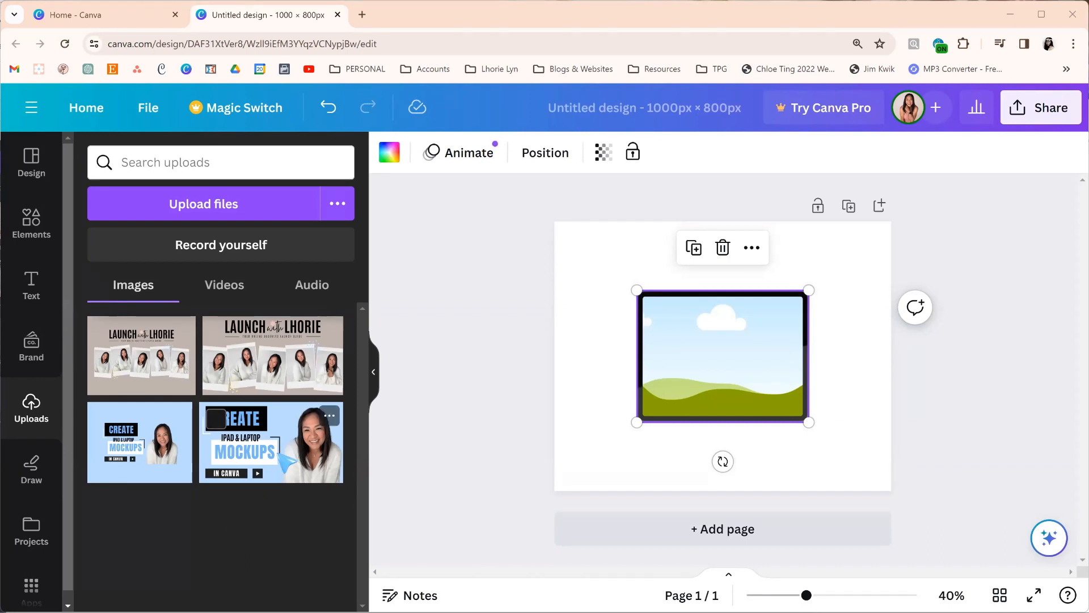
{"action": "left_click", "coordinate": [288, 462]}
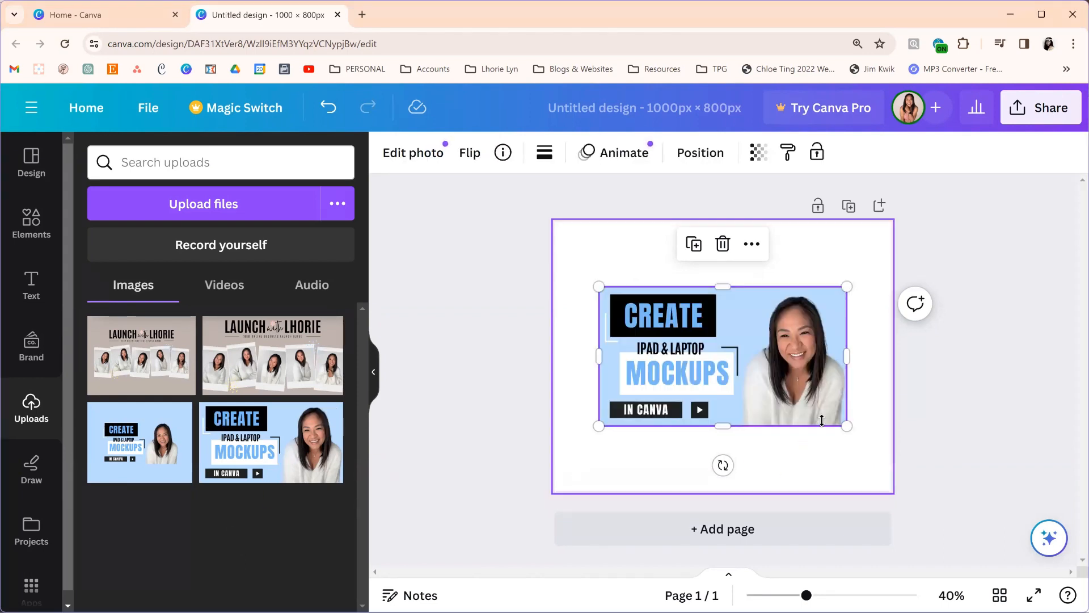
{"action": "left_click_drag", "start_coordinate": [766, 366], "coordinate": [767, 400]}
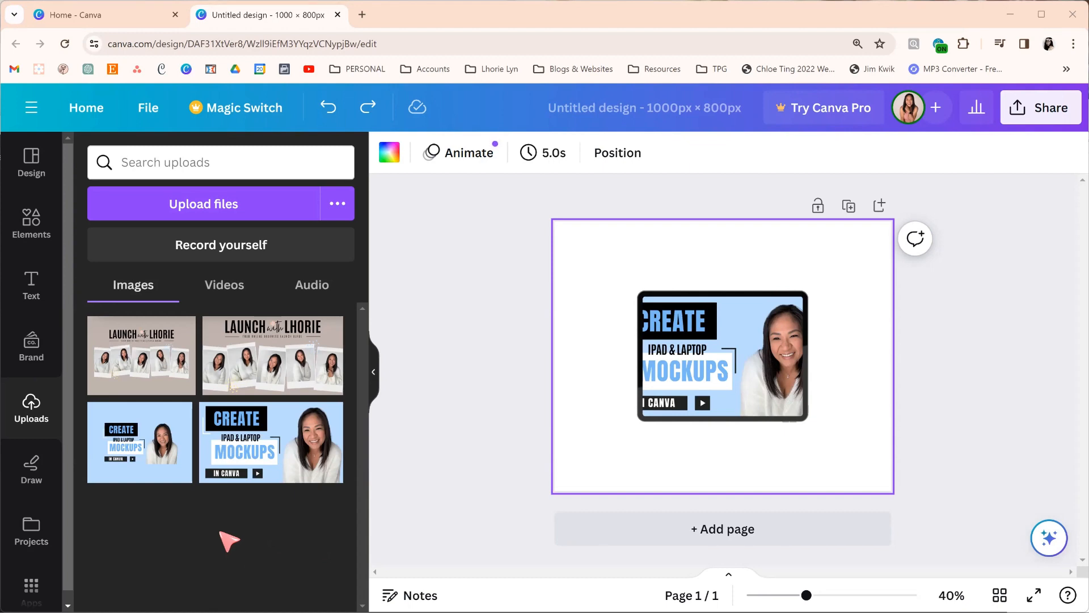
Fill the tablet frame with the uploaded beige launch guide image and try resizing the image within the frame's crop.
{"action": "left_click", "coordinate": [273, 357]}
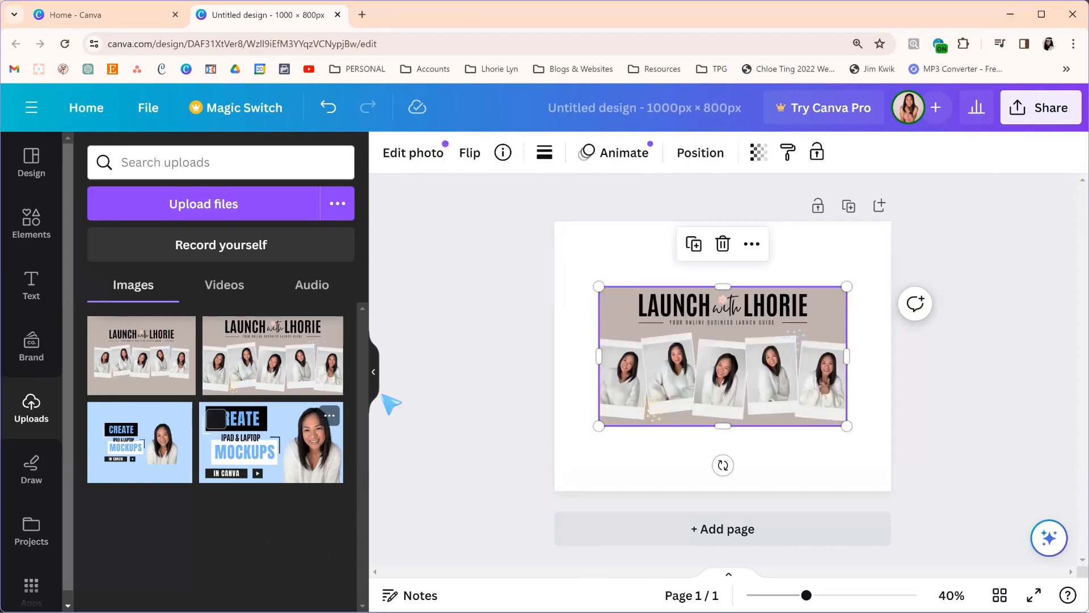
{"action": "mouse_move", "coordinate": [757, 370]}
{"action": "left_mouse_down"}
{"action": "mouse_move", "coordinate": [768, 389]}
{"action": "mouse_move", "coordinate": [746, 379]}
{"action": "left_mouse_up"}
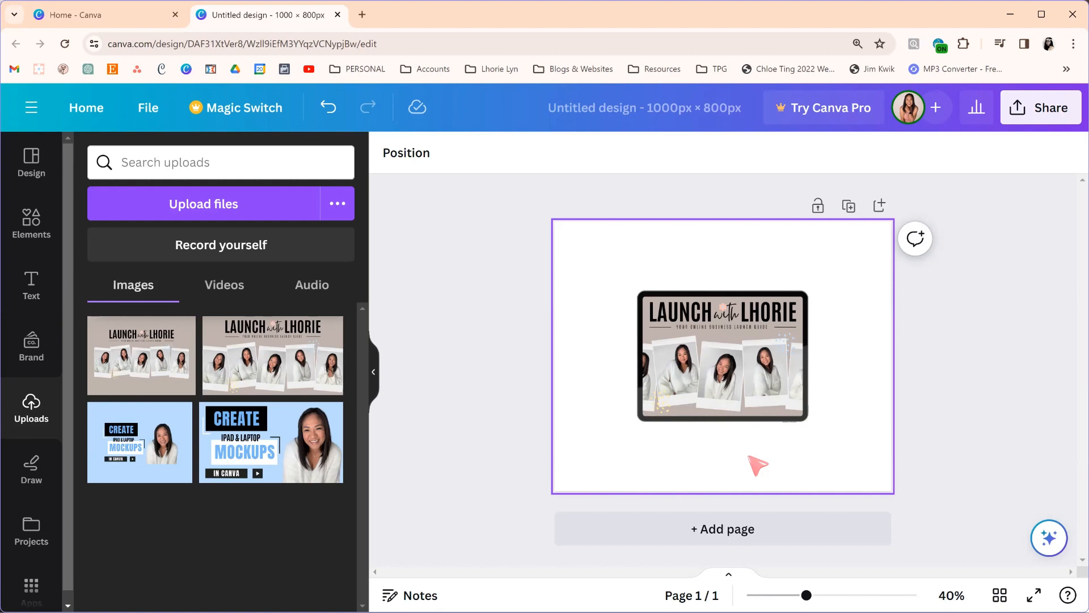
{"action": "double_click", "coordinate": [740, 382]}
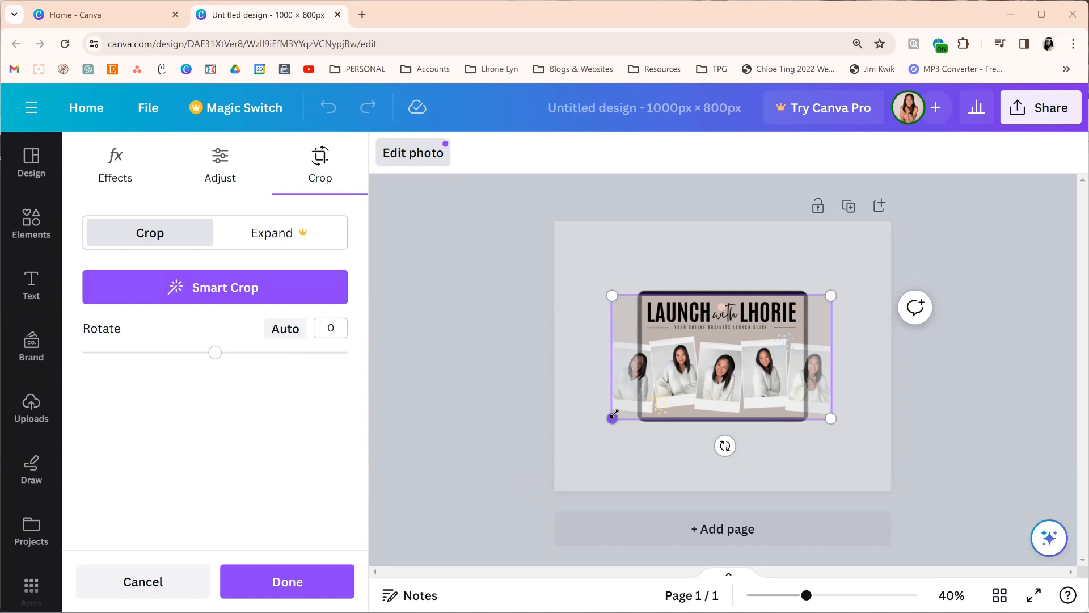
{"action": "mouse_move", "coordinate": [614, 414]}
{"action": "left_mouse_down"}
{"action": "mouse_move", "coordinate": [529, 458]}
{"action": "mouse_move", "coordinate": [625, 399]}
{"action": "left_mouse_up"}
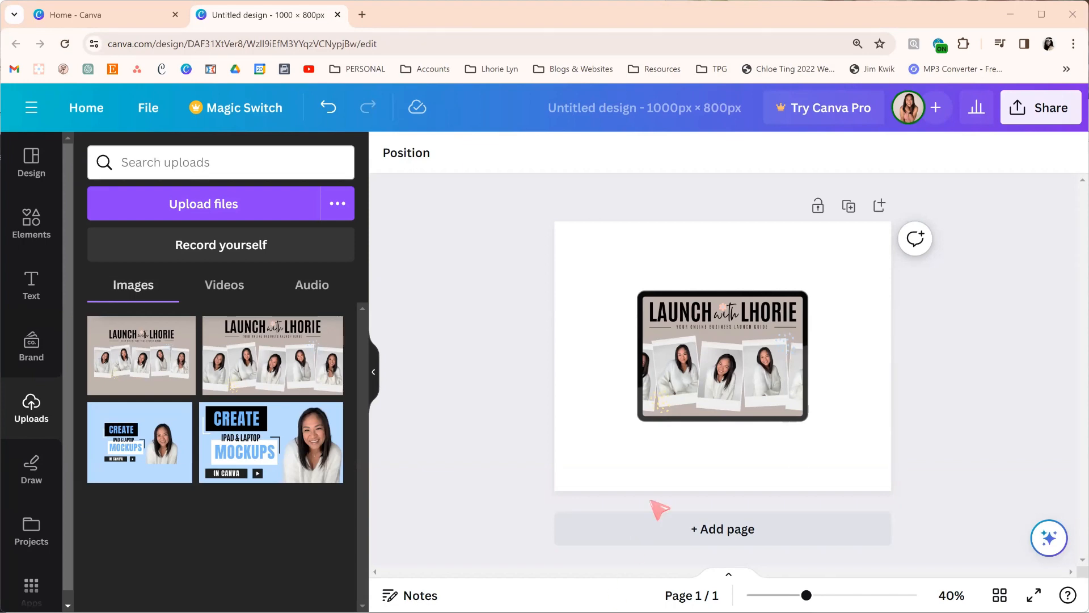
Detach the launch guide image from the tablet frame and add a second page to the design.
{"action": "right_click", "coordinate": [738, 381]}
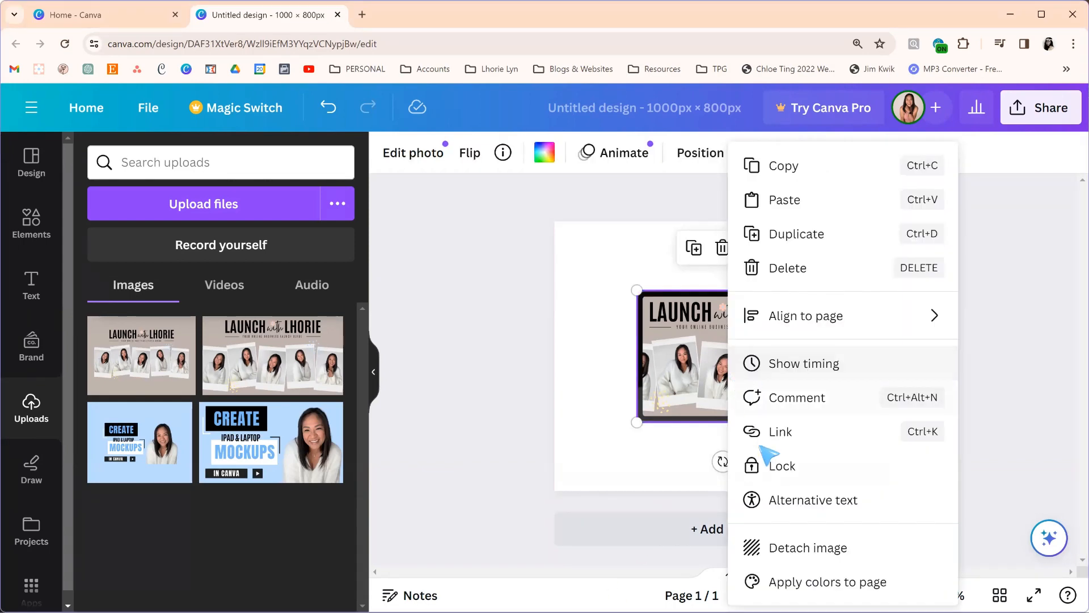
{"action": "left_click", "coordinate": [818, 548]}
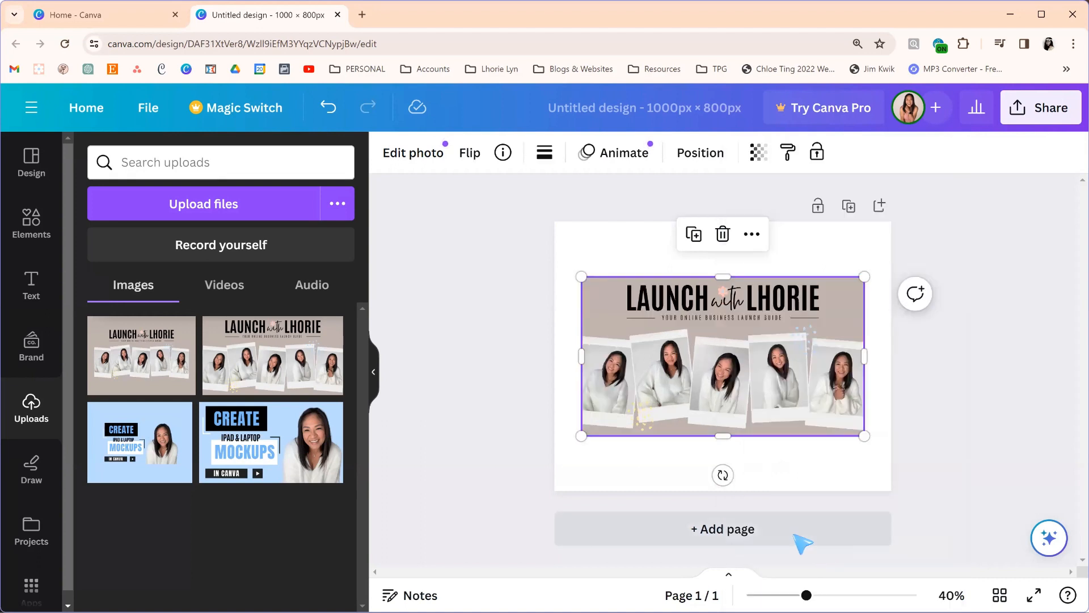
{"action": "left_click", "coordinate": [754, 536]}
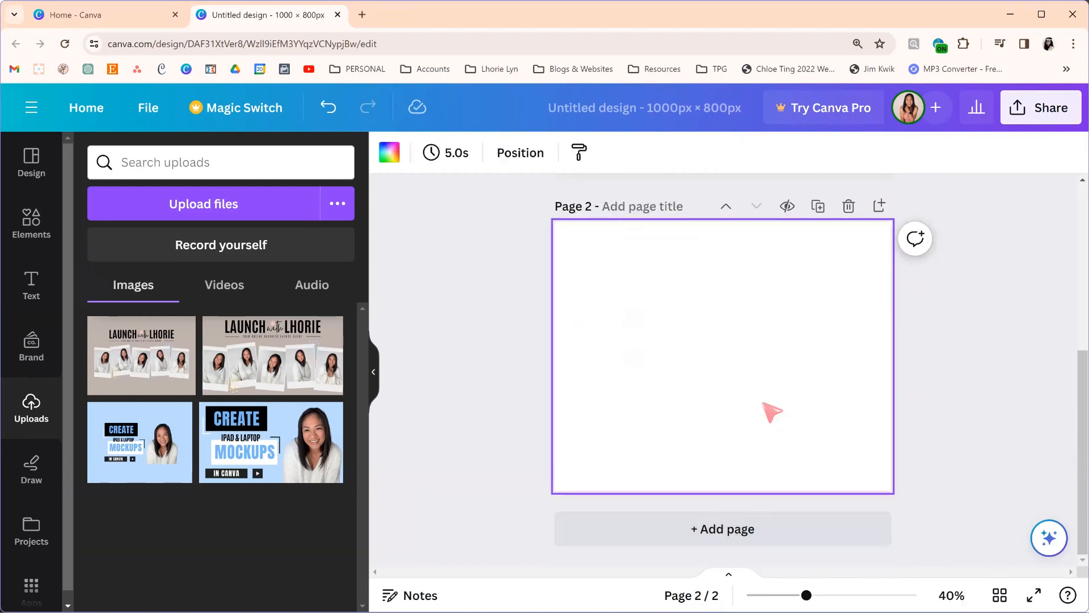
Try to move the detached launch guide image from page 1 onto page 2.
{"action": "scroll", "coordinate": [771, 413], "scroll_direction": "up", "scroll_amount": 3}
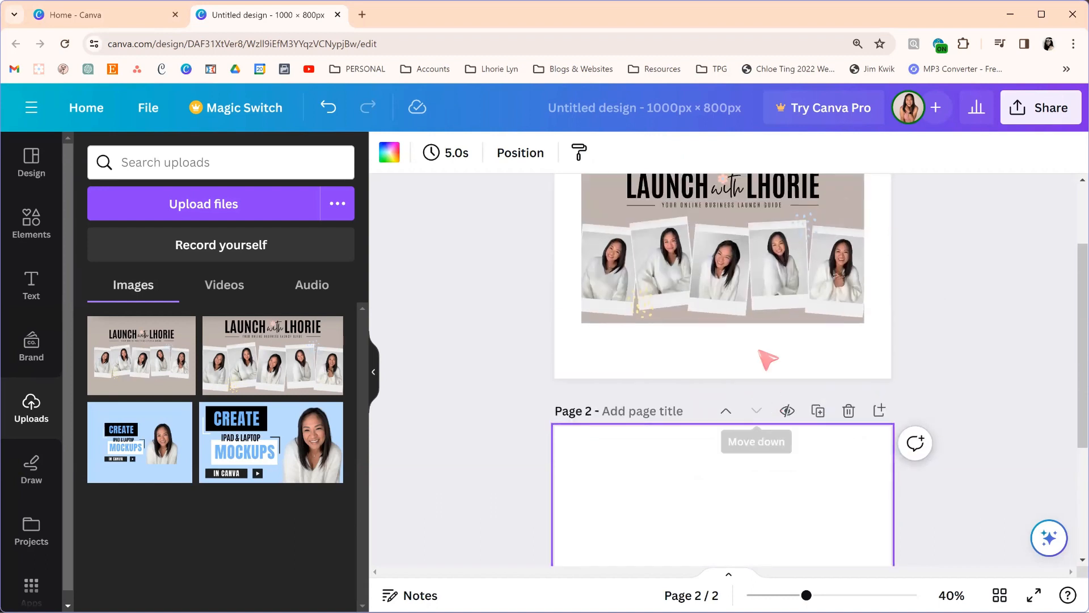
{"action": "left_click_drag", "start_coordinate": [752, 278], "coordinate": [749, 541]}
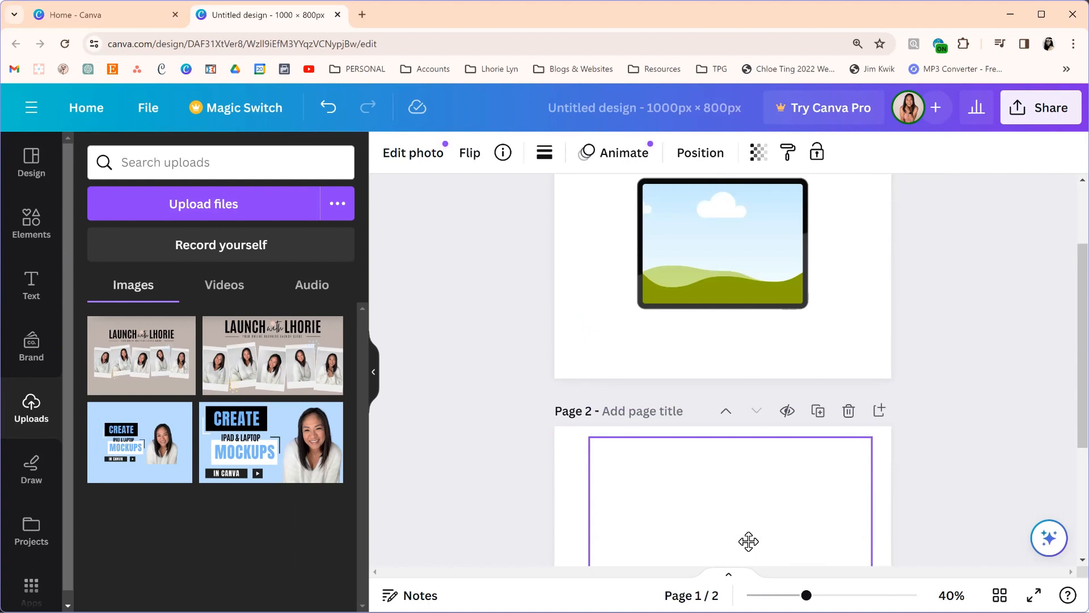
{"action": "left_click_drag", "start_coordinate": [759, 543], "coordinate": [733, 316]}
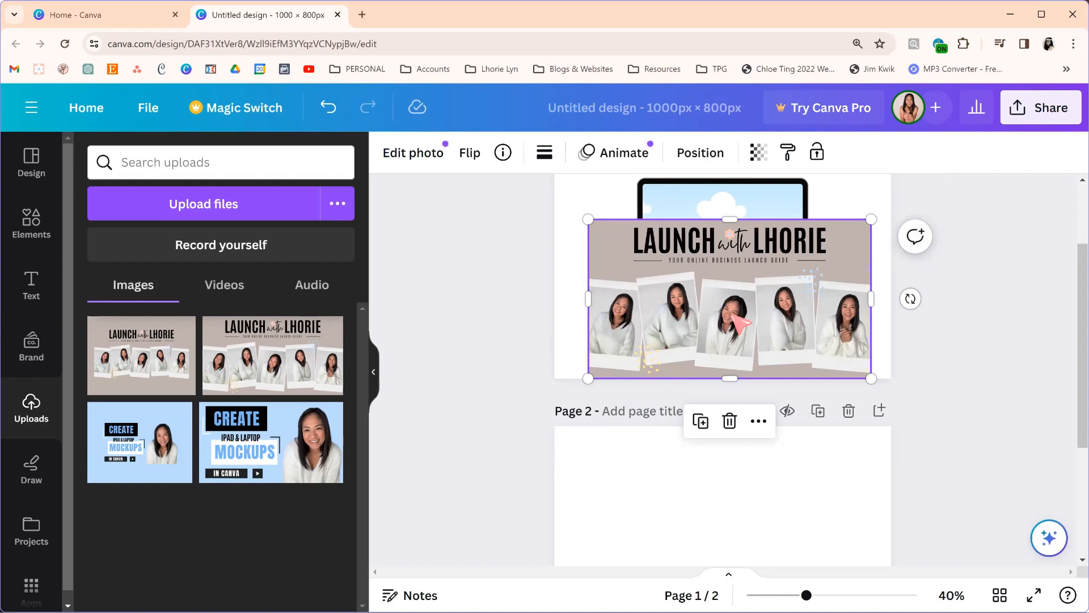
Copy the launch guide image from page 1 and paste it centred on page 2, allowing the site clipboard access.
{"action": "right_click", "coordinate": [733, 315]}
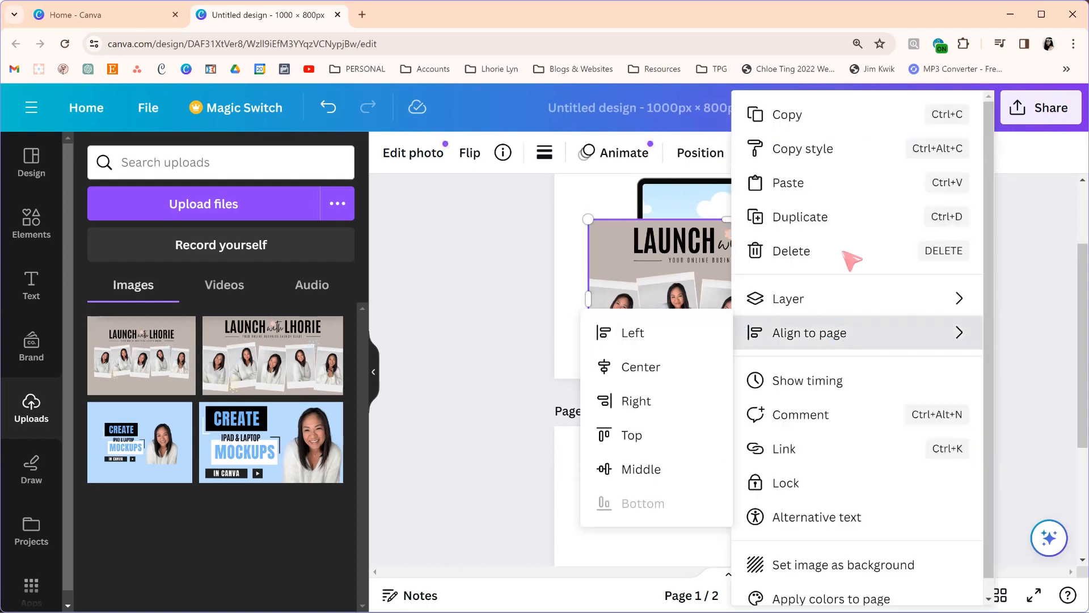
{"action": "left_click", "coordinate": [827, 121]}
{"action": "left_click", "coordinate": [726, 519]}
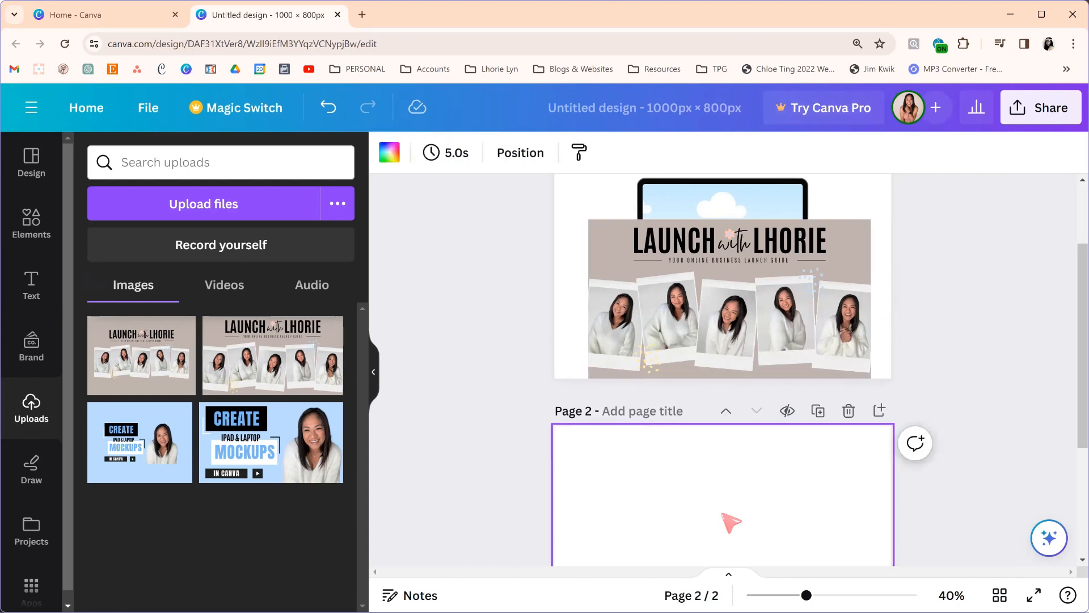
{"action": "scroll", "coordinate": [722, 514], "scroll_direction": "down", "scroll_amount": 1}
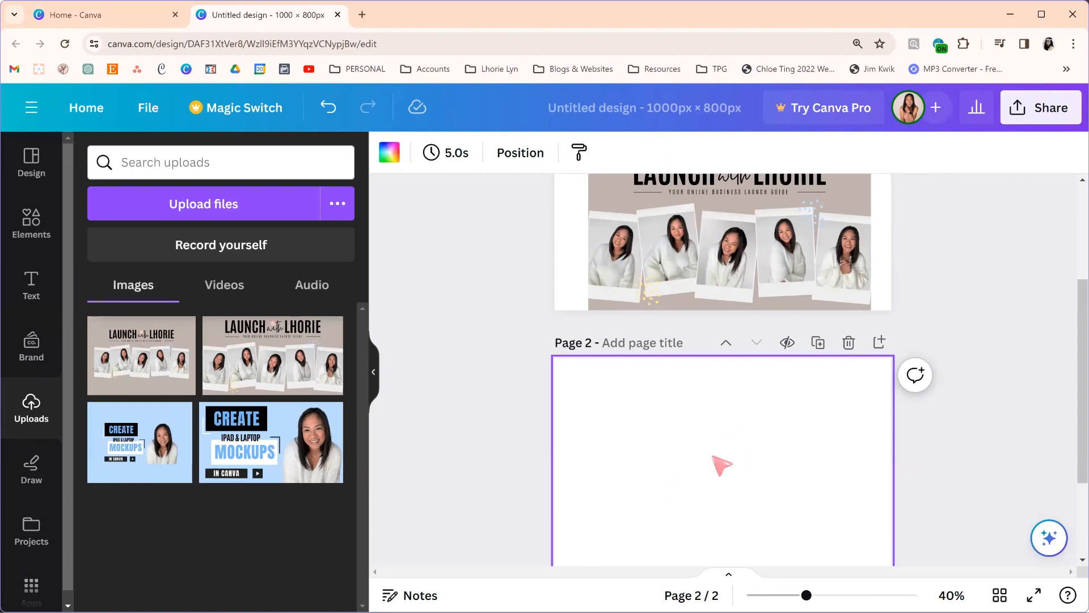
{"action": "scroll", "coordinate": [722, 466], "scroll_direction": "down", "scroll_amount": 1}
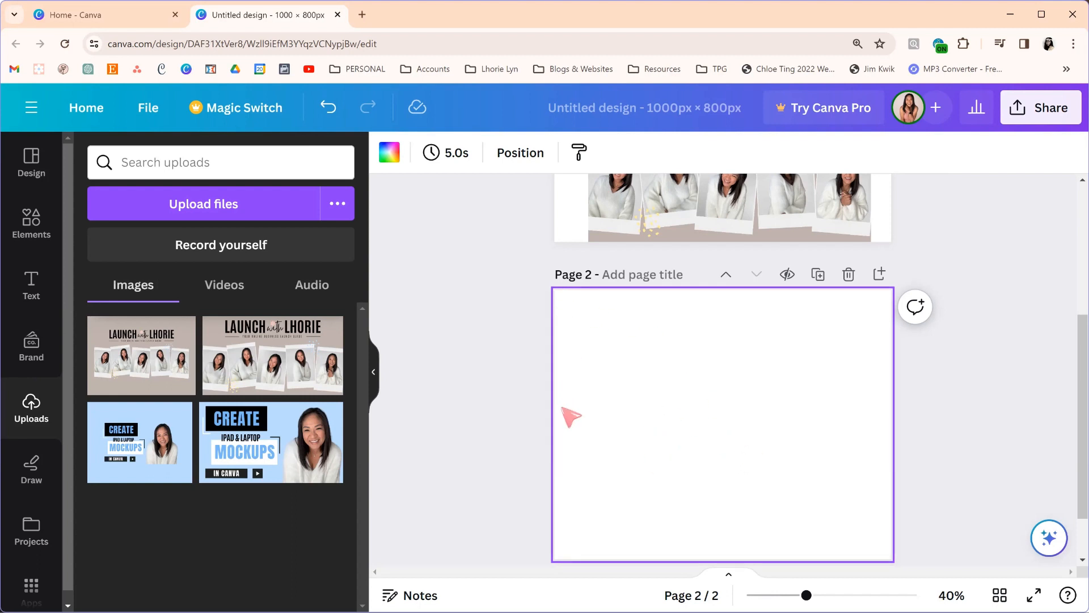
{"action": "right_click", "coordinate": [674, 400]}
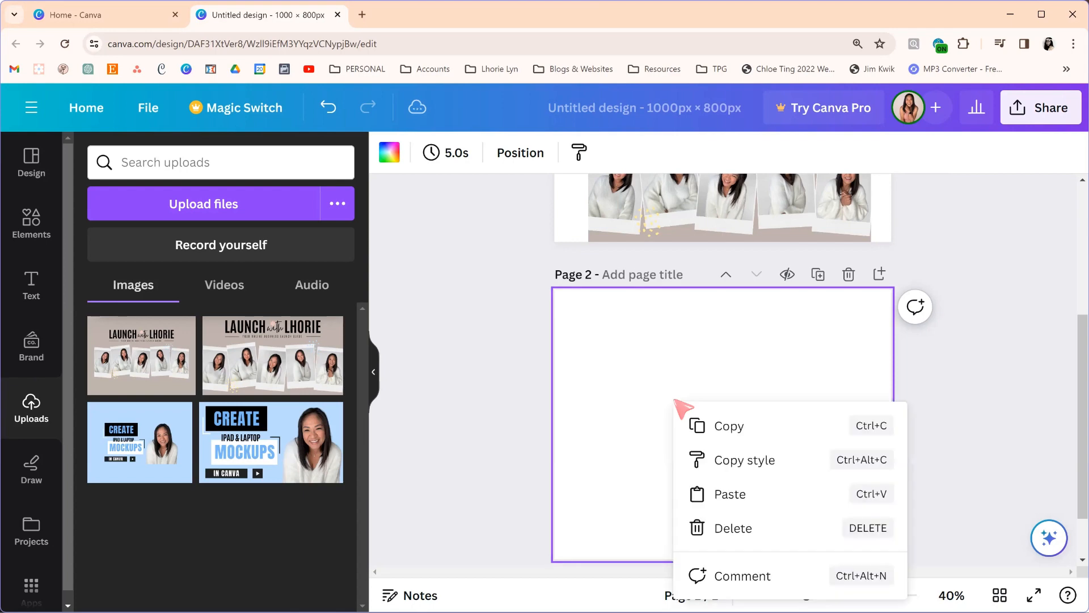
{"action": "left_click", "coordinate": [740, 502]}
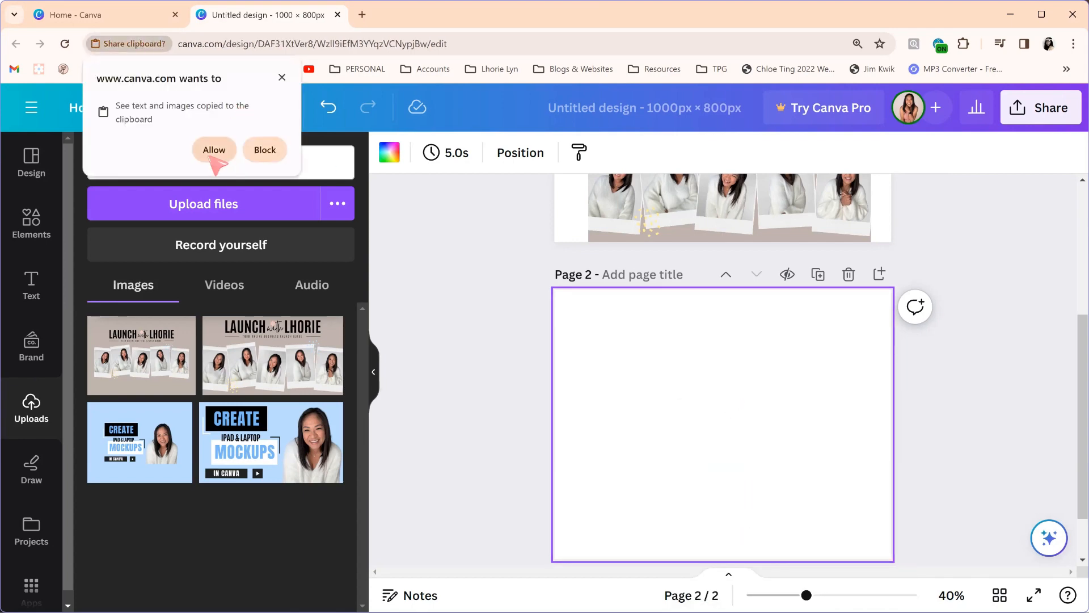
{"action": "left_click", "coordinate": [213, 155]}
{"action": "left_click_drag", "start_coordinate": [722, 454], "coordinate": [713, 400]}
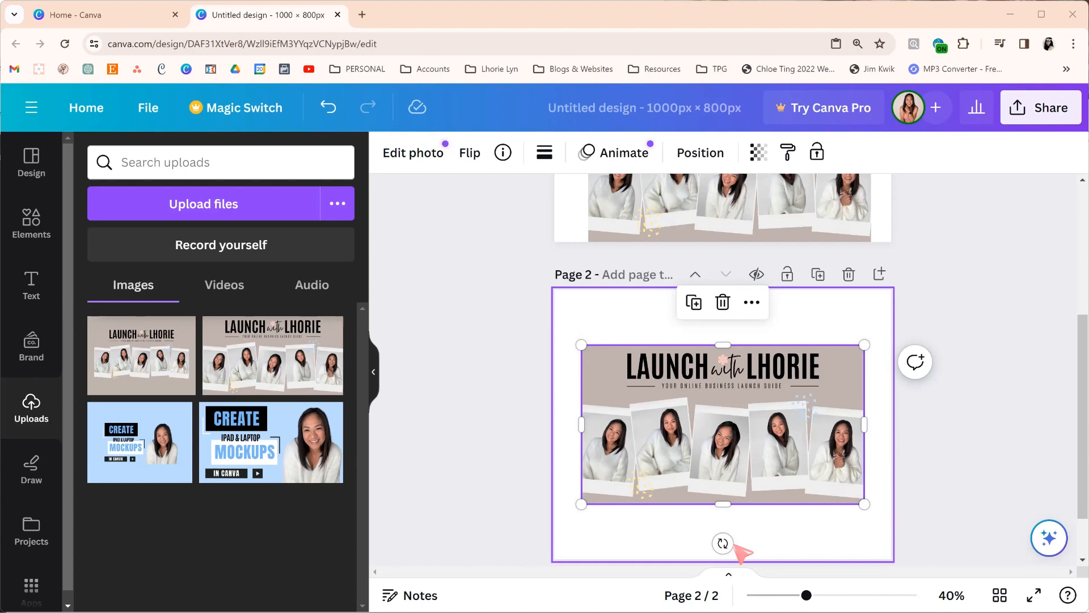
Recolour page 2's background, trying #AF7C7C and #AF997C before sampling the beige from the launch guide image.
{"action": "left_click", "coordinate": [619, 313]}
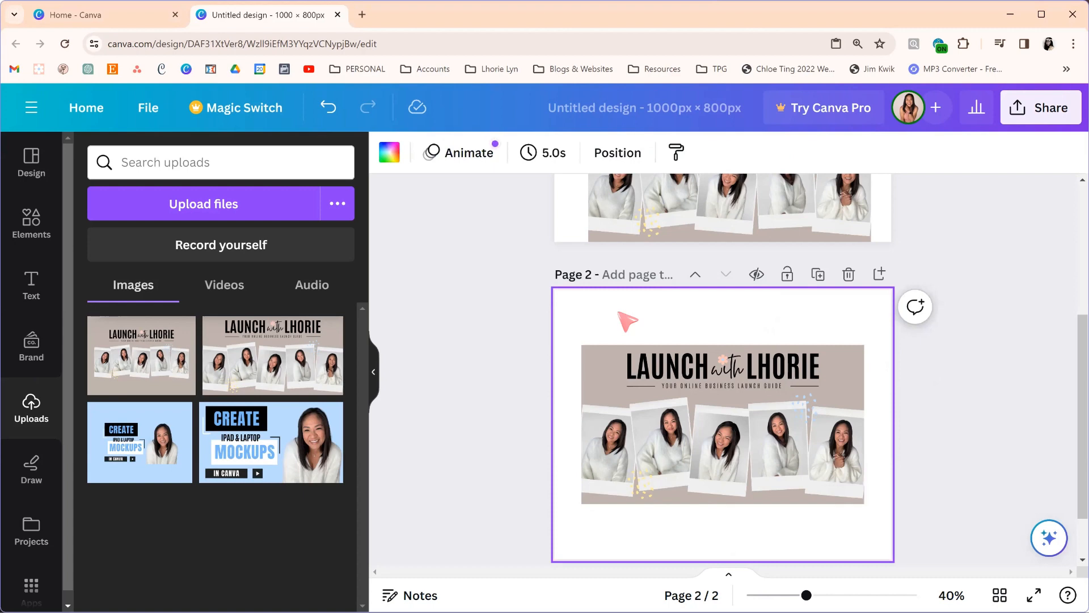
{"action": "left_click", "coordinate": [396, 152]}
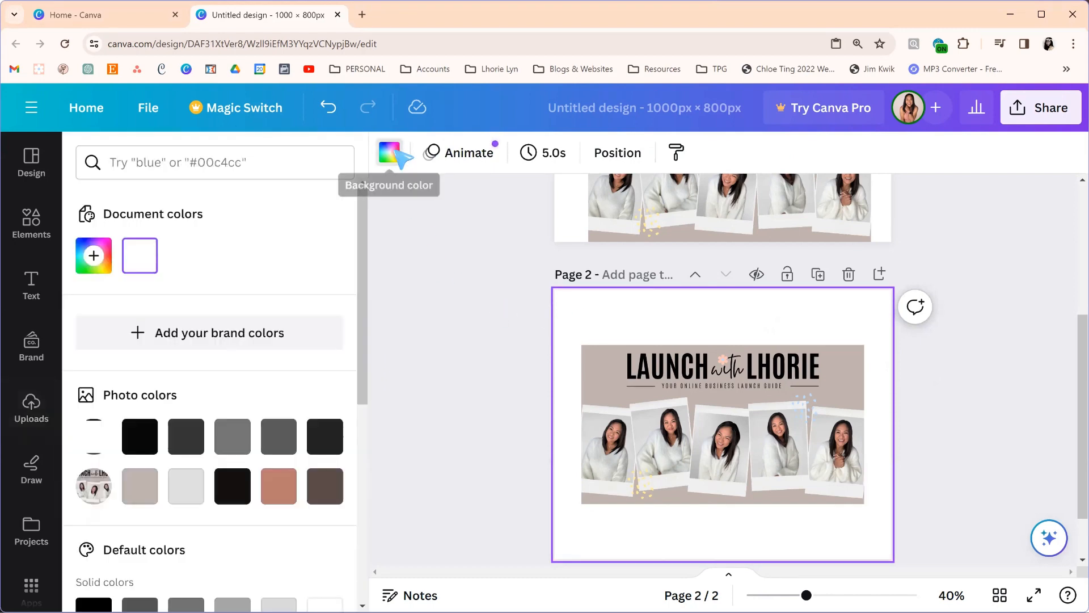
{"action": "left_click", "coordinate": [95, 256]}
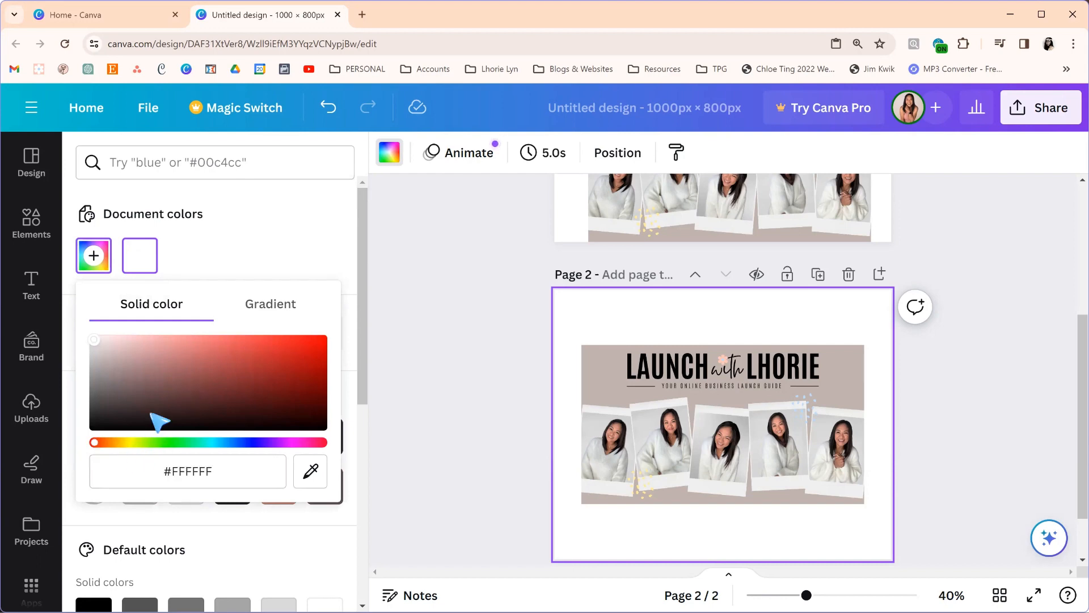
{"action": "left_click", "coordinate": [158, 365]}
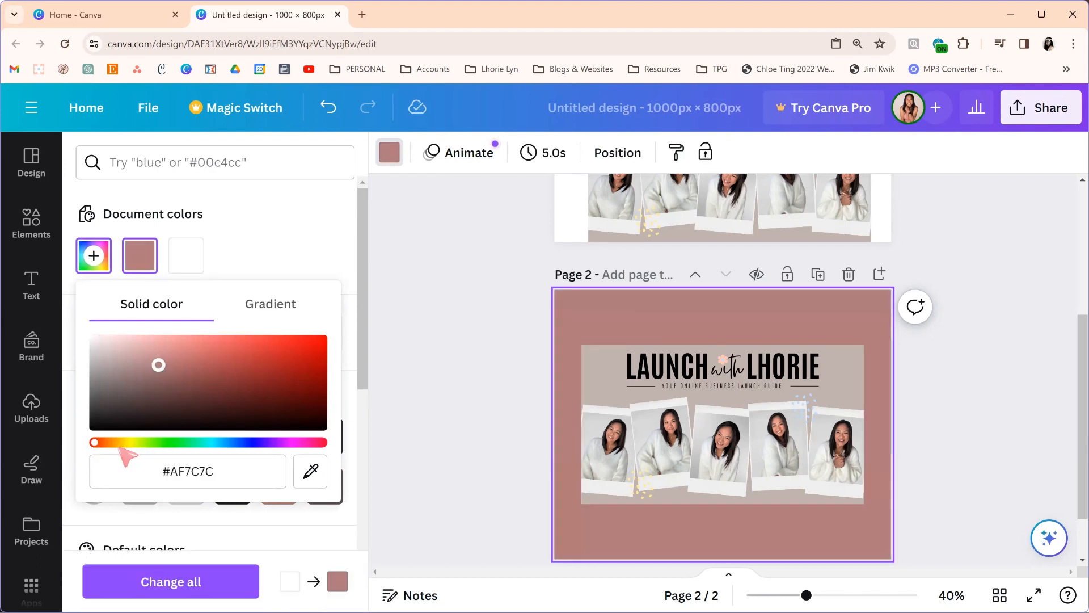
{"action": "left_click", "coordinate": [116, 442]}
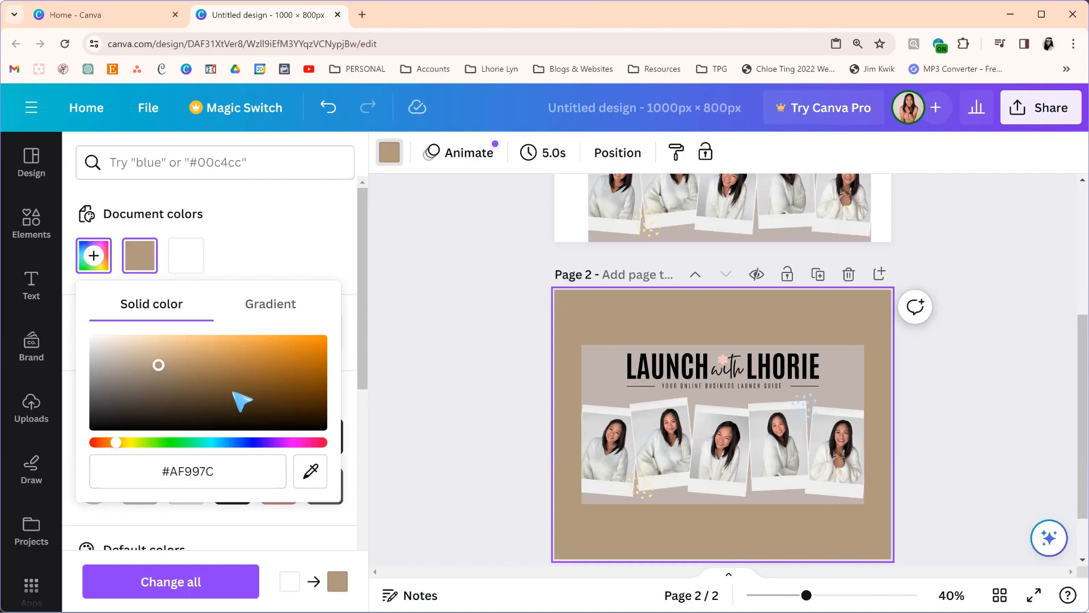
{"action": "left_click", "coordinate": [312, 479]}
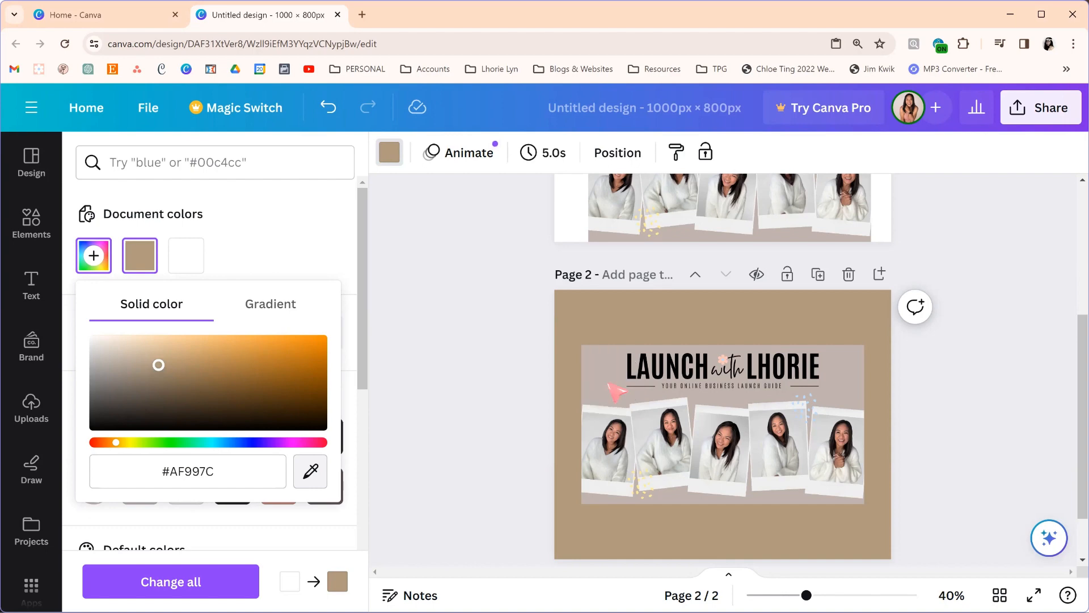
{"action": "left_click", "coordinate": [607, 385]}
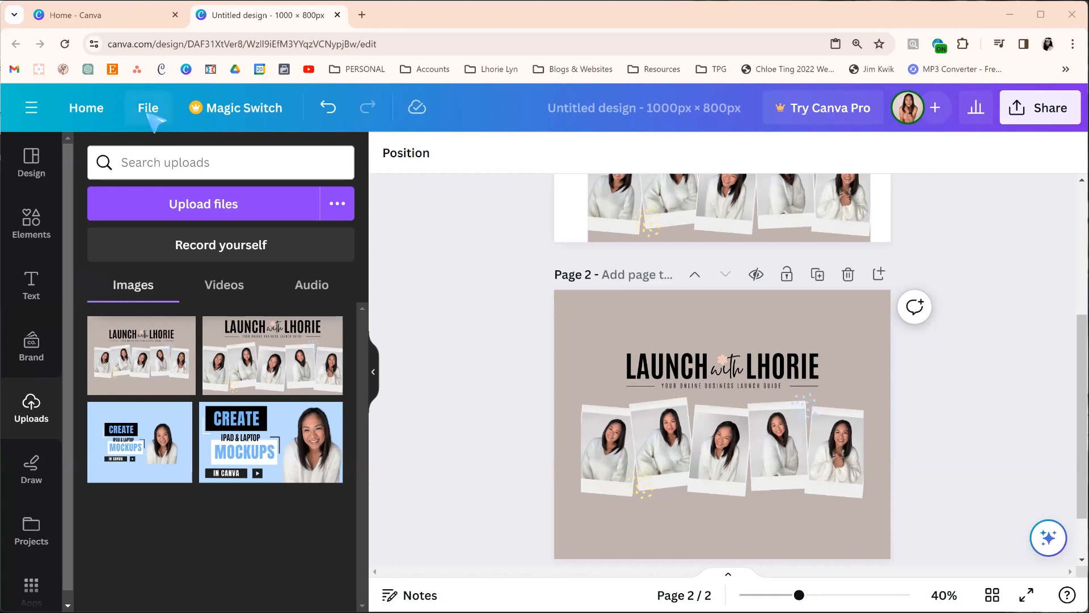
Download only page 2 of the design as a PNG file.
{"action": "left_click", "coordinate": [149, 110]}
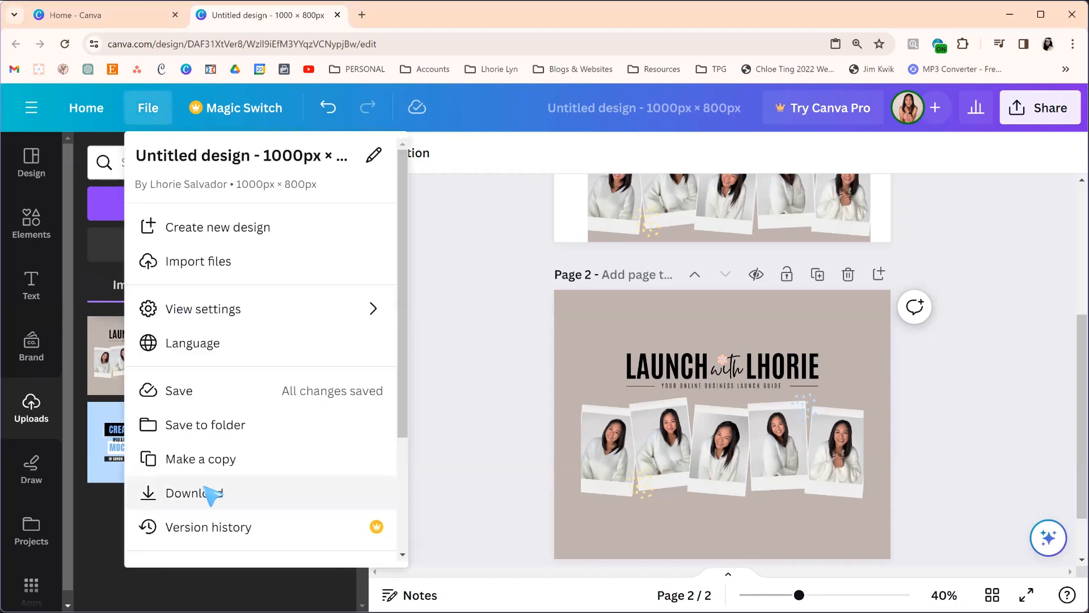
{"action": "left_click", "coordinate": [212, 494]}
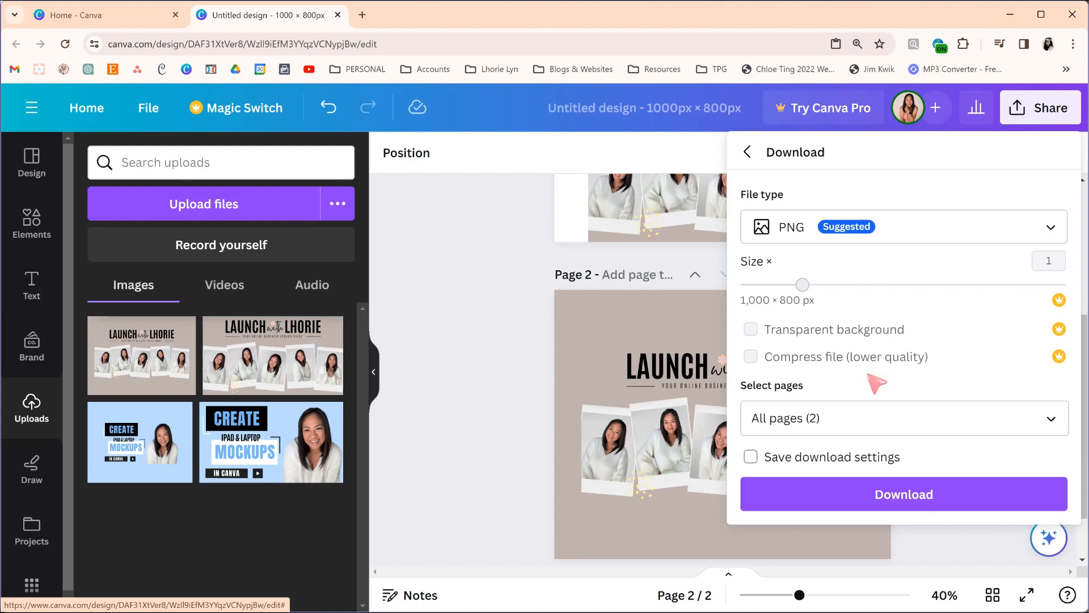
{"action": "left_click", "coordinate": [930, 420]}
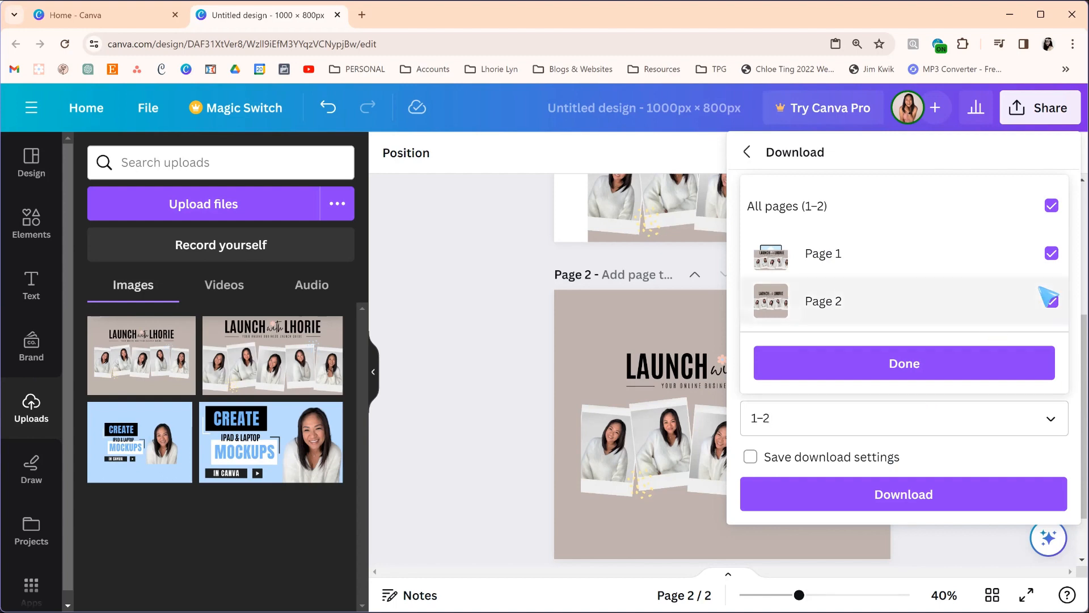
{"action": "left_click", "coordinate": [1051, 253]}
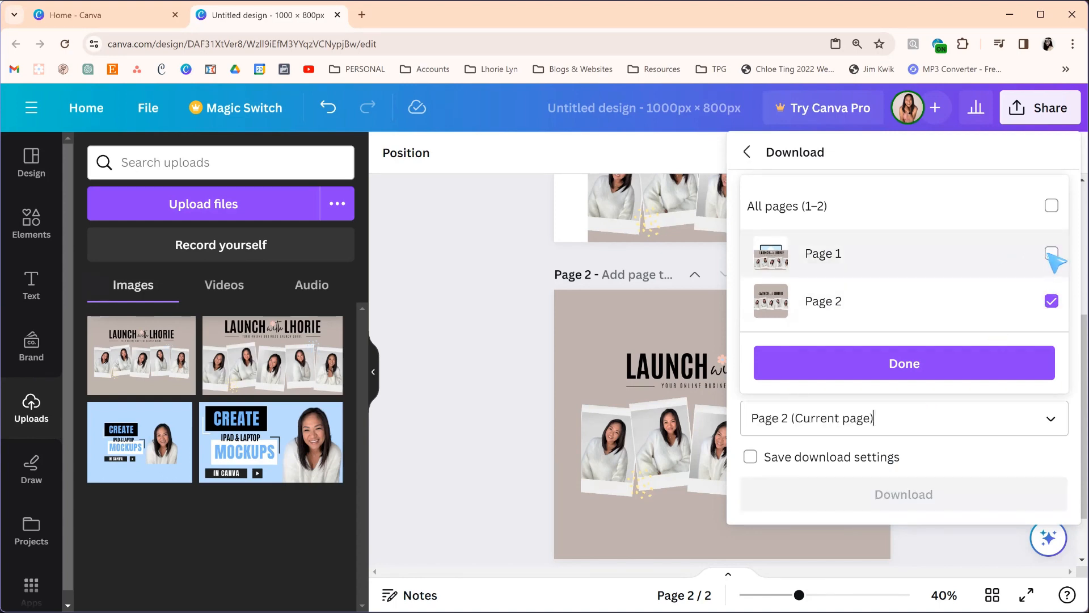
{"action": "left_click", "coordinate": [937, 367]}
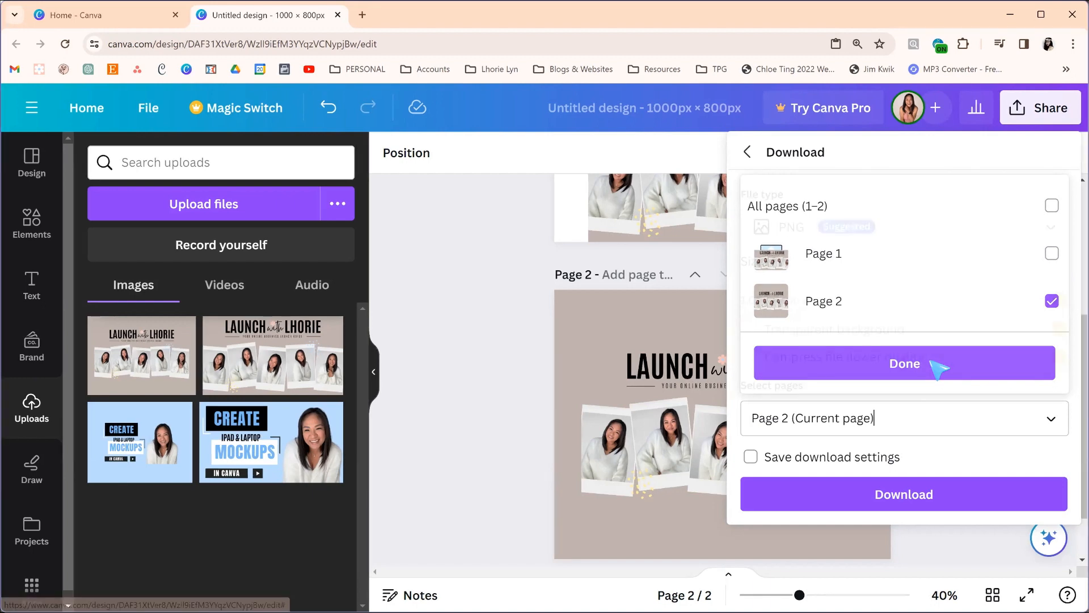
{"action": "left_click", "coordinate": [963, 496]}
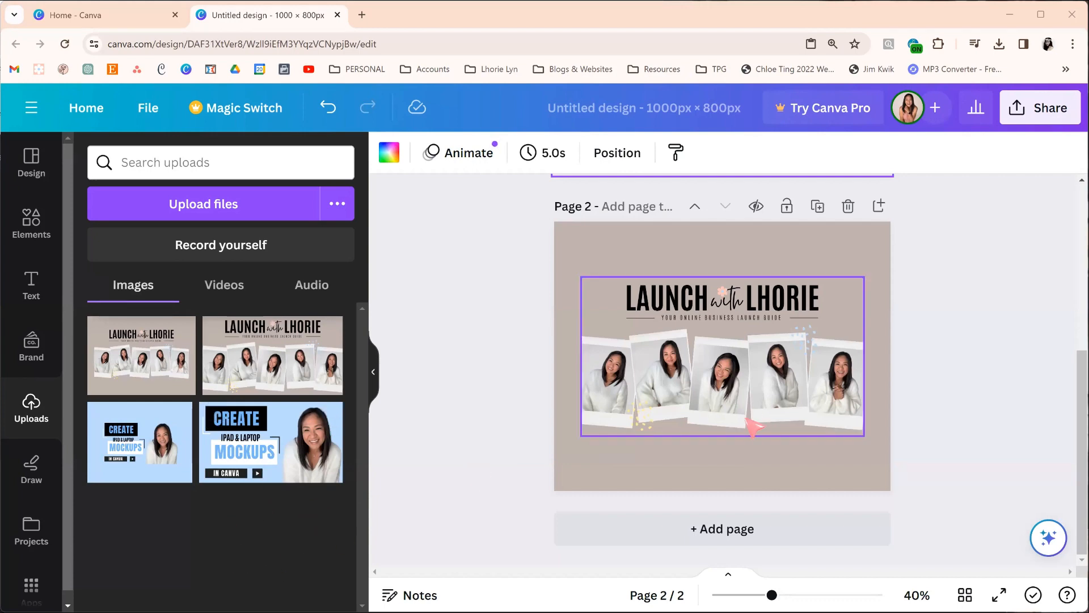
Delete the loose launch guide image from page 1 and fill the tablet frame with the uploaded version that has extra beige margins.
{"action": "scroll", "coordinate": [754, 420], "scroll_direction": "up", "scroll_amount": 5}
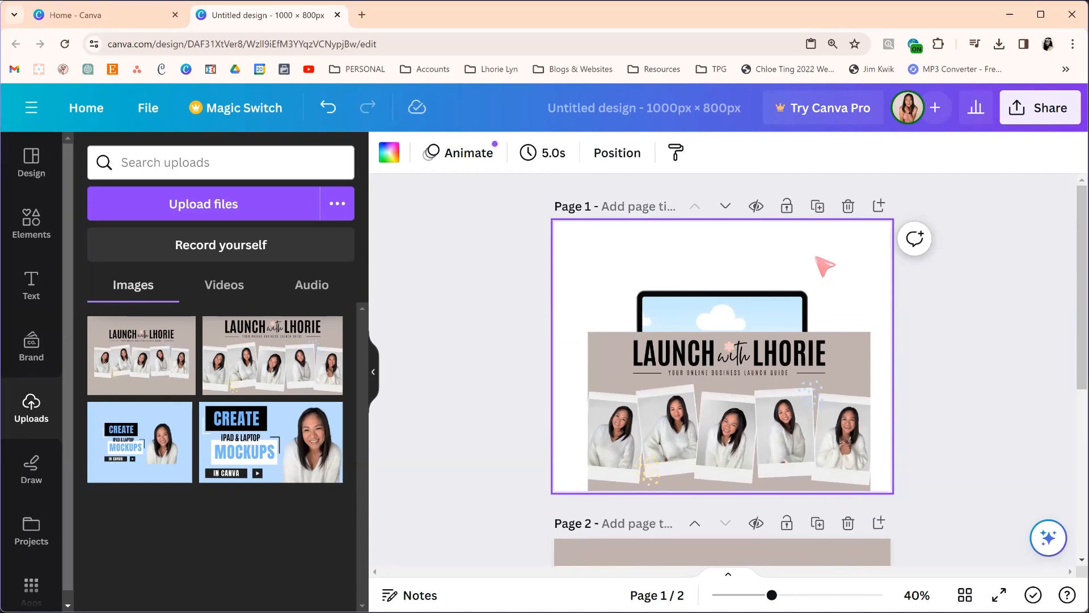
{"action": "left_click", "coordinate": [715, 451]}
{"action": "left_click", "coordinate": [729, 290]}
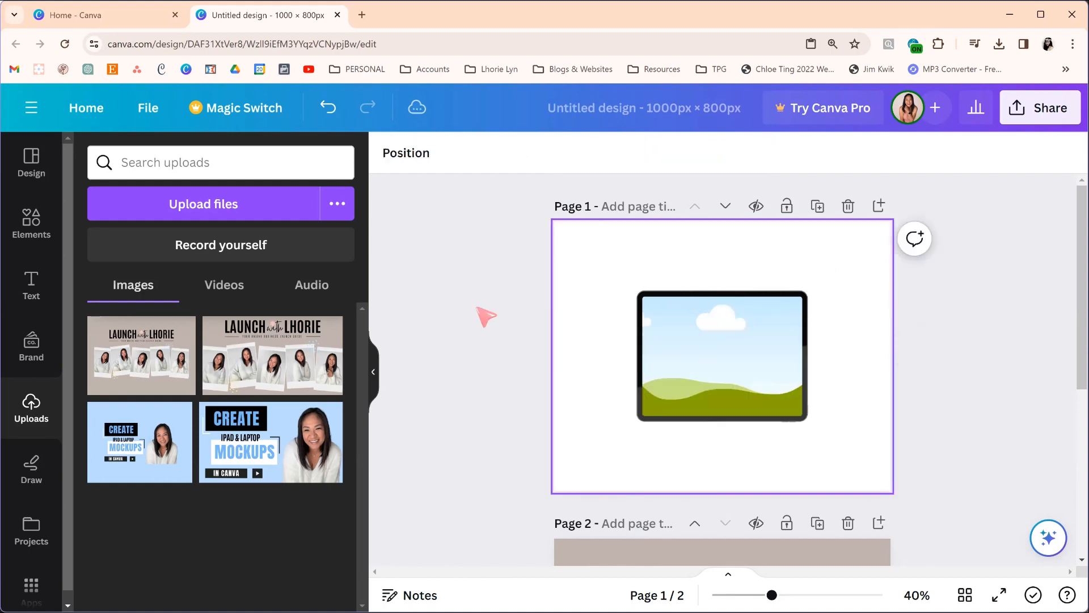
{"action": "left_click", "coordinate": [113, 363]}
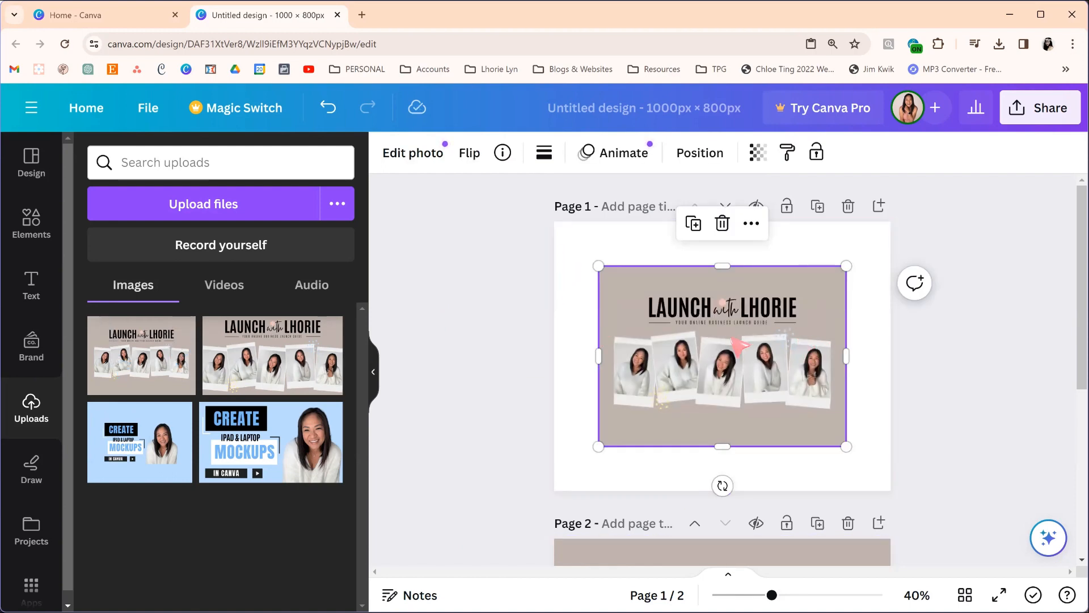
{"action": "left_click_drag", "start_coordinate": [737, 345], "coordinate": [725, 366]}
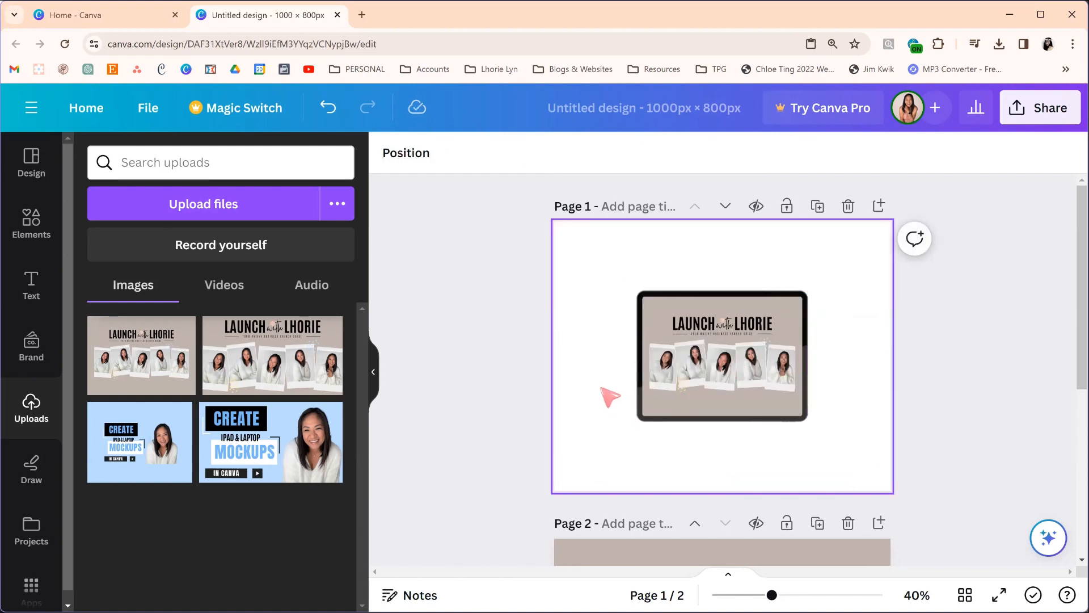
Enlarge the launch guide image slightly beyond the tablet frame's edges in its crop and apply the crop.
{"action": "left_click", "coordinate": [803, 349]}
{"action": "double_click", "coordinate": [761, 351]}
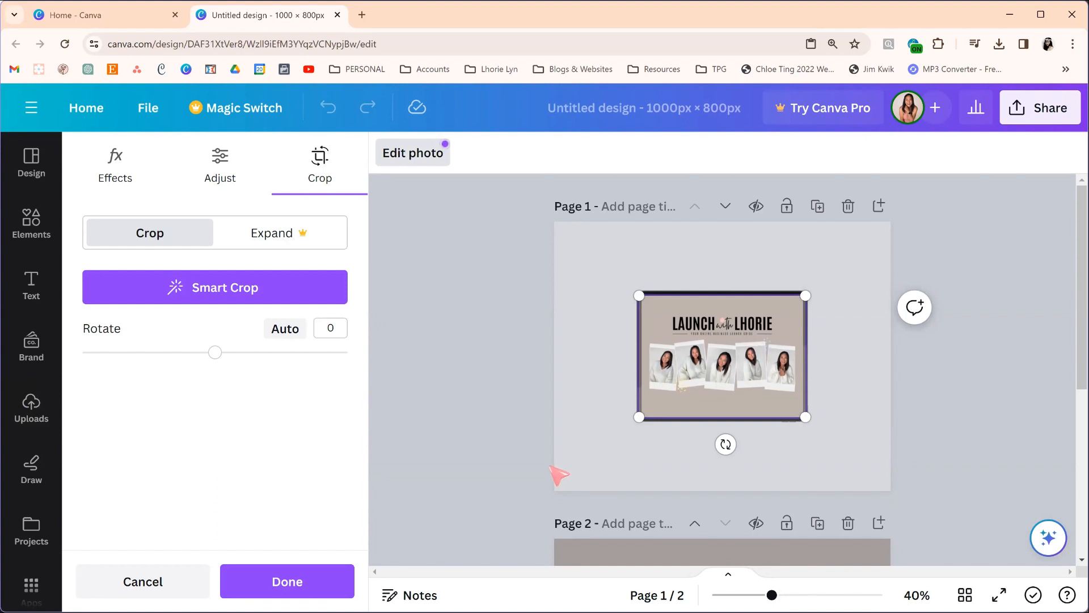
{"action": "left_click_drag", "start_coordinate": [637, 422], "coordinate": [638, 436]}
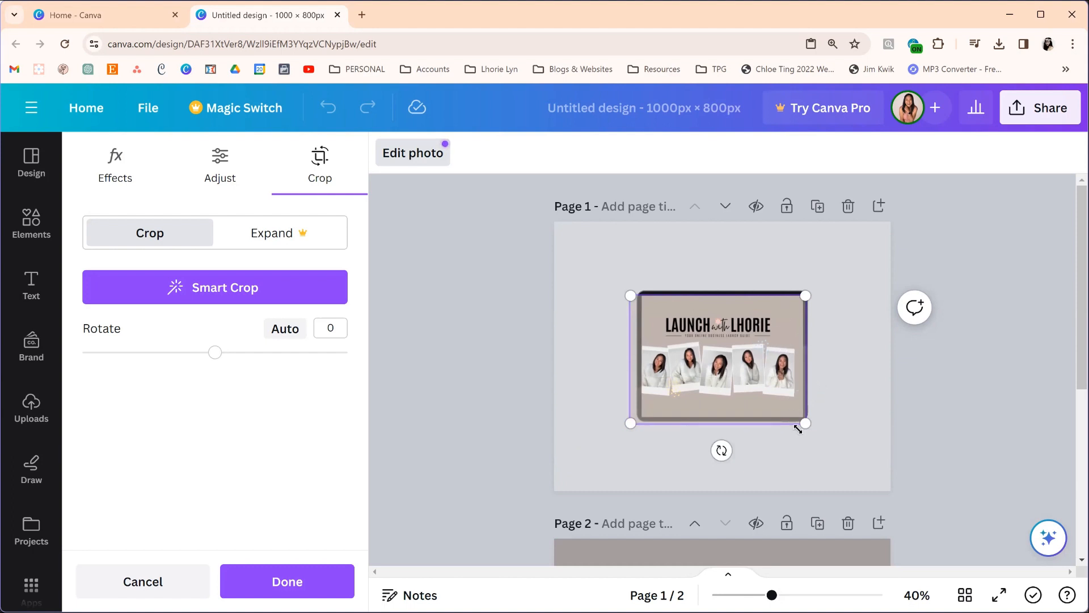
{"action": "left_click_drag", "start_coordinate": [805, 295], "coordinate": [814, 289]}
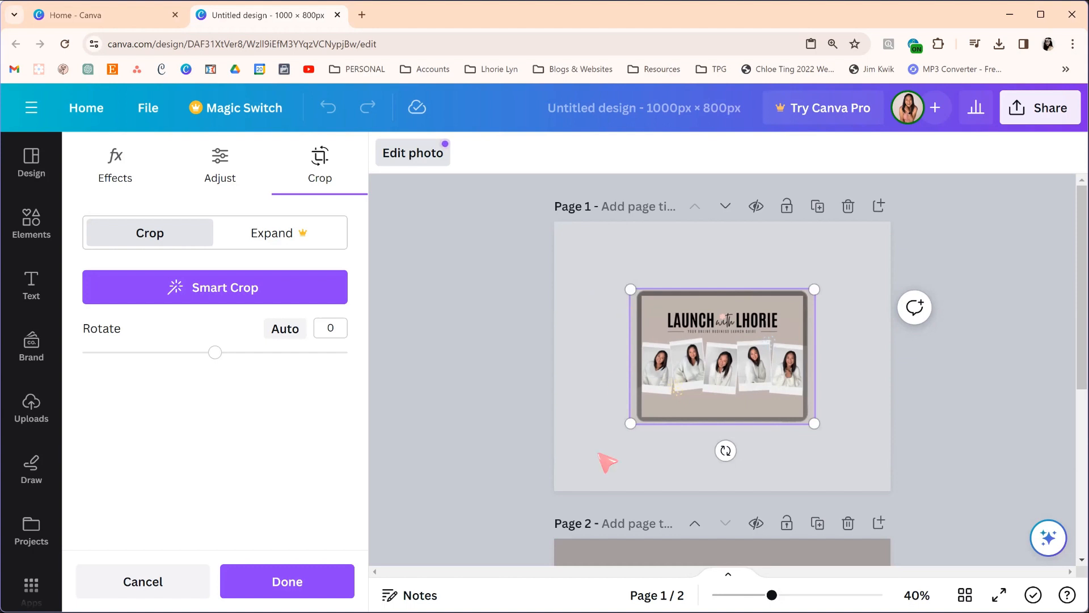
{"action": "left_click", "coordinate": [311, 586]}
{"action": "left_click", "coordinate": [573, 458]}
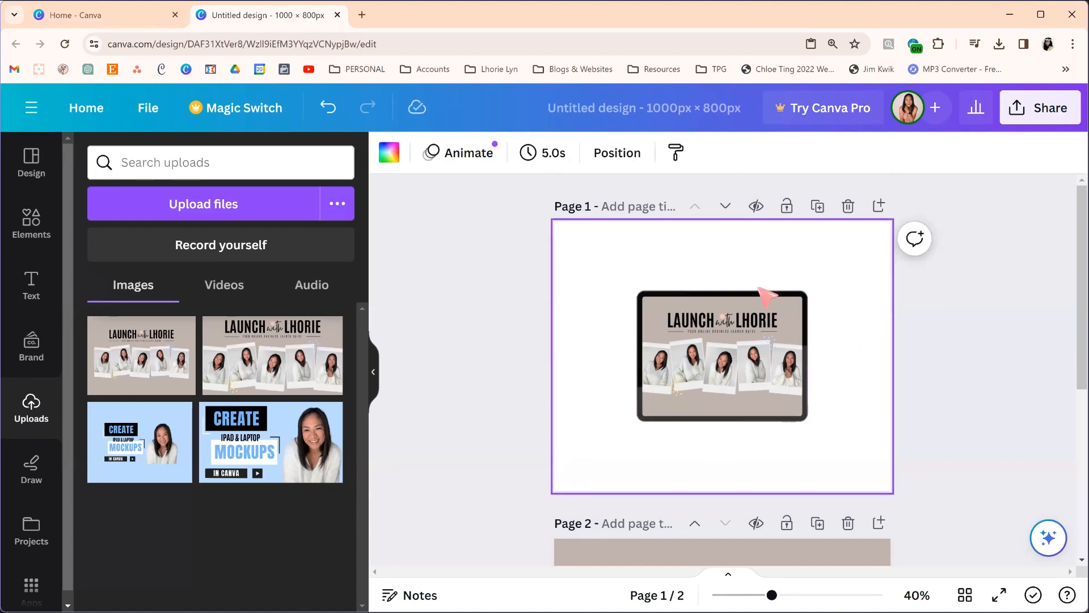
Enlarge the tablet mockup from its corners until it nearly fills page 1, leaving a narrow white margin around it.
{"action": "left_click", "coordinate": [739, 314]}
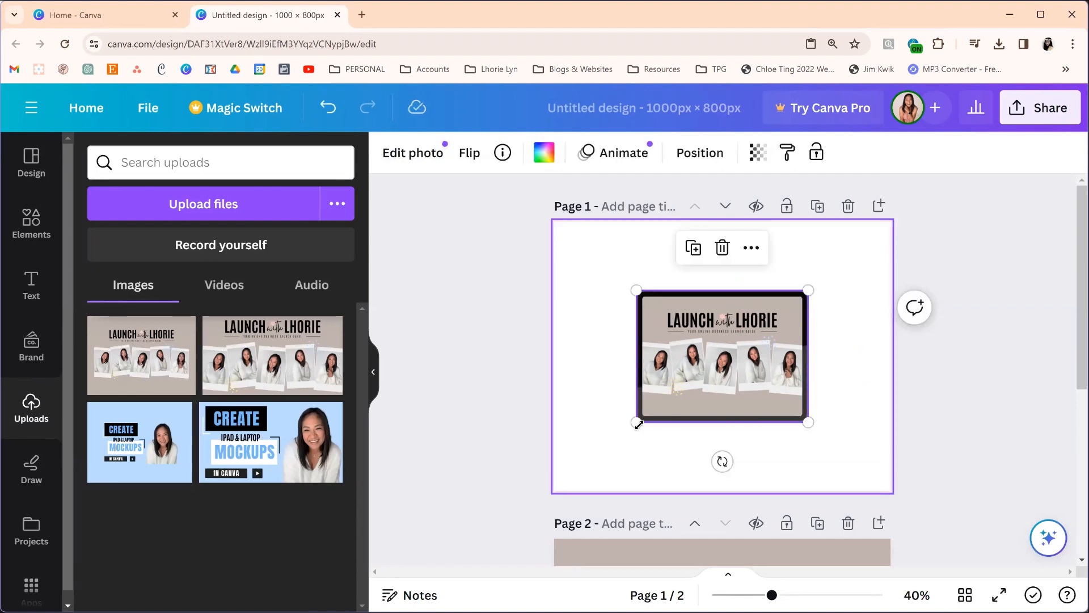
{"action": "left_click_drag", "start_coordinate": [637, 422], "coordinate": [565, 477]}
{"action": "left_click_drag", "start_coordinate": [808, 288], "coordinate": [877, 230]}
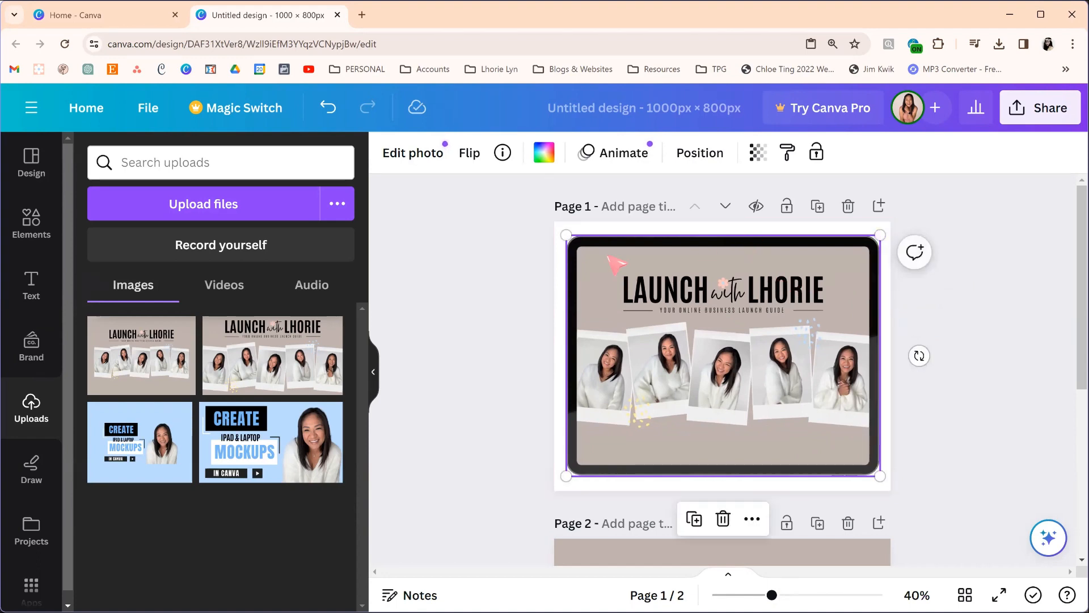
{"action": "left_click_drag", "start_coordinate": [565, 237], "coordinate": [559, 230]}
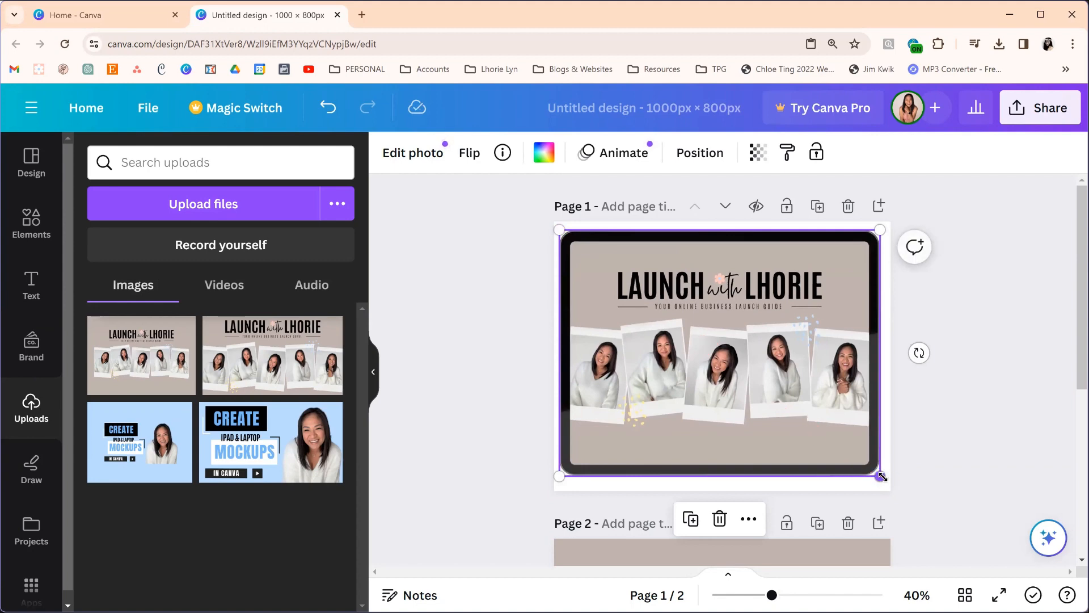
{"action": "left_click_drag", "start_coordinate": [879, 476], "coordinate": [885, 480]}
{"action": "left_click", "coordinate": [955, 396]}
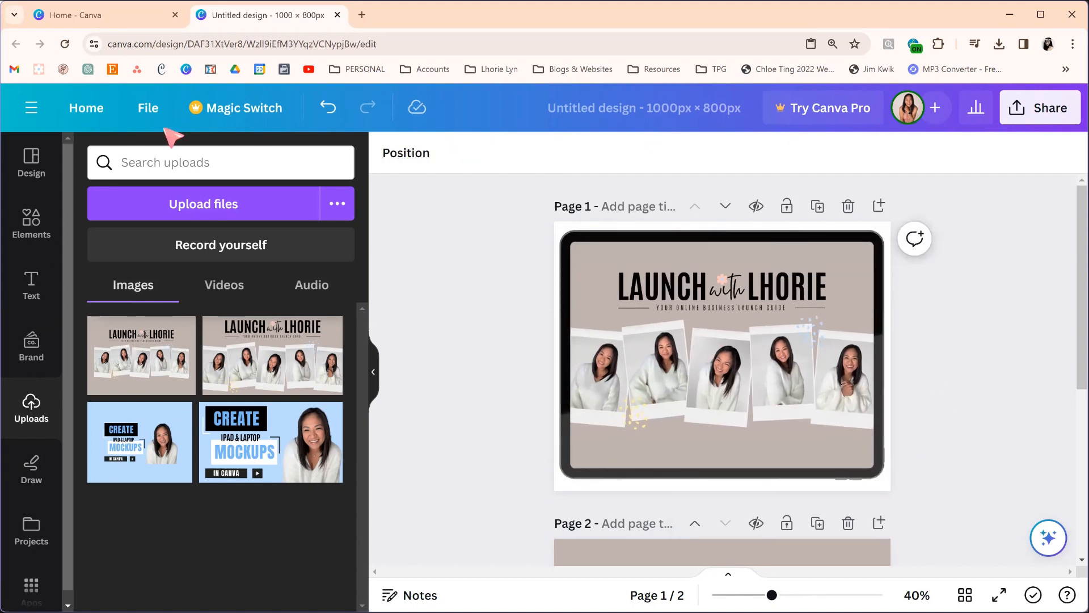
Download only page 1 with the finished tablet mockup as a PNG and close the download options.
{"action": "left_click", "coordinate": [149, 108]}
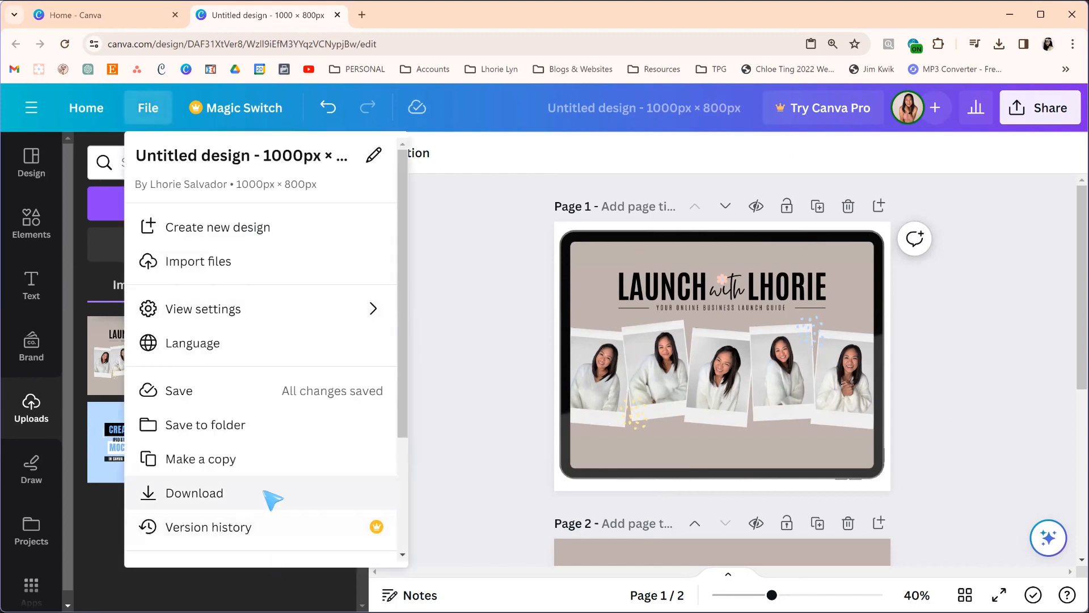
{"action": "left_click", "coordinate": [227, 493]}
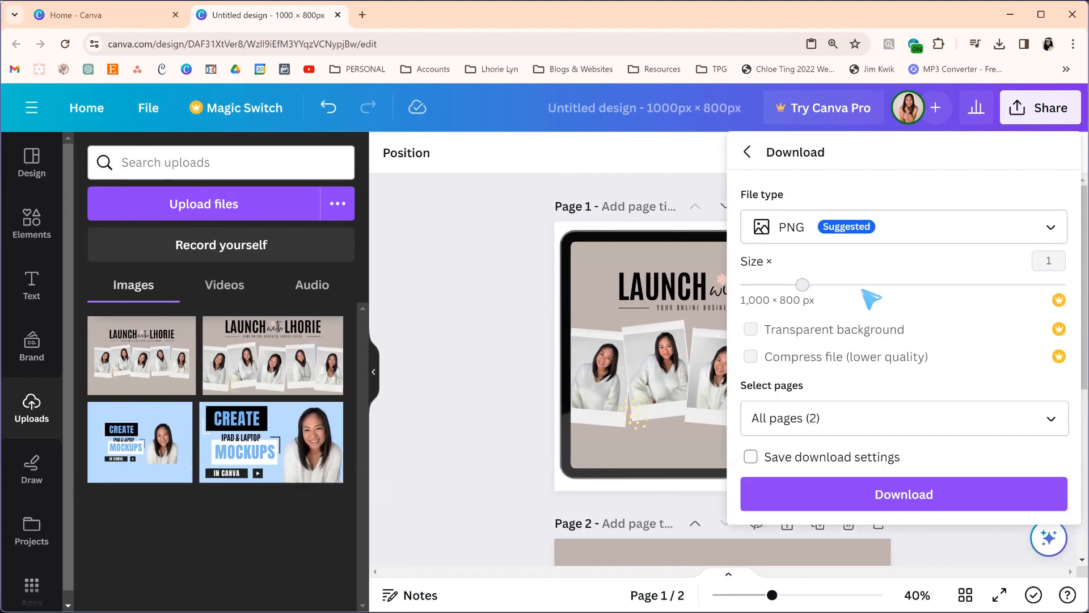
{"action": "left_click", "coordinate": [994, 431]}
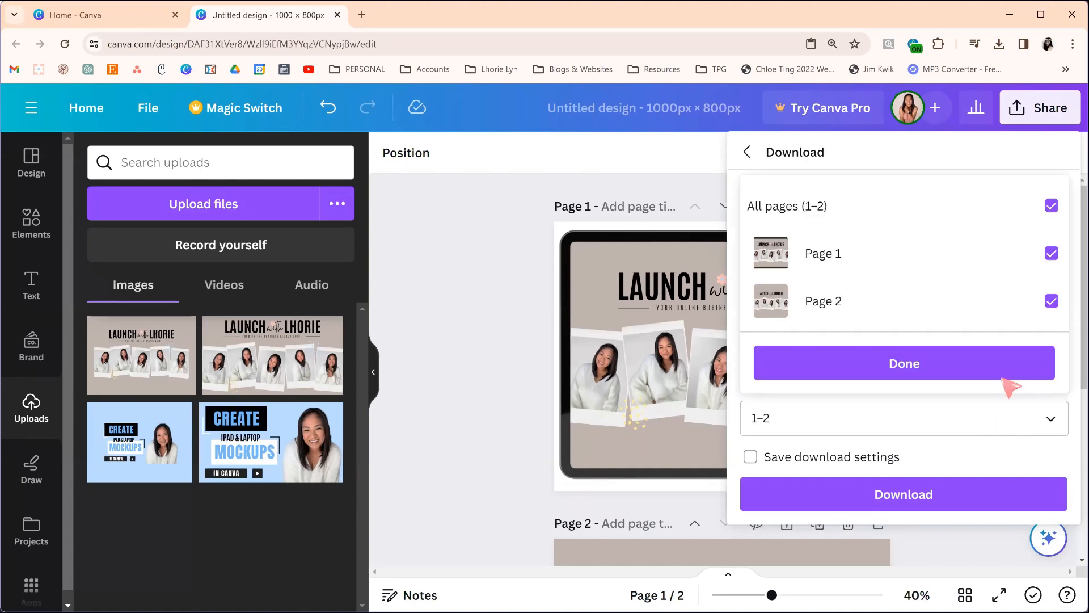
{"action": "left_click", "coordinate": [1051, 301]}
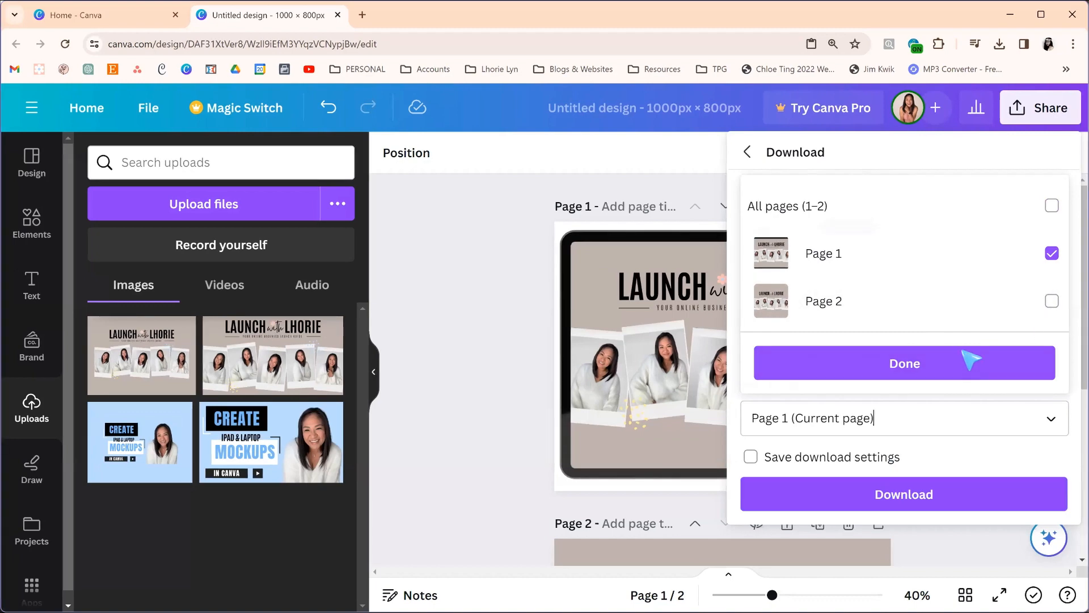
{"action": "left_click", "coordinate": [986, 500]}
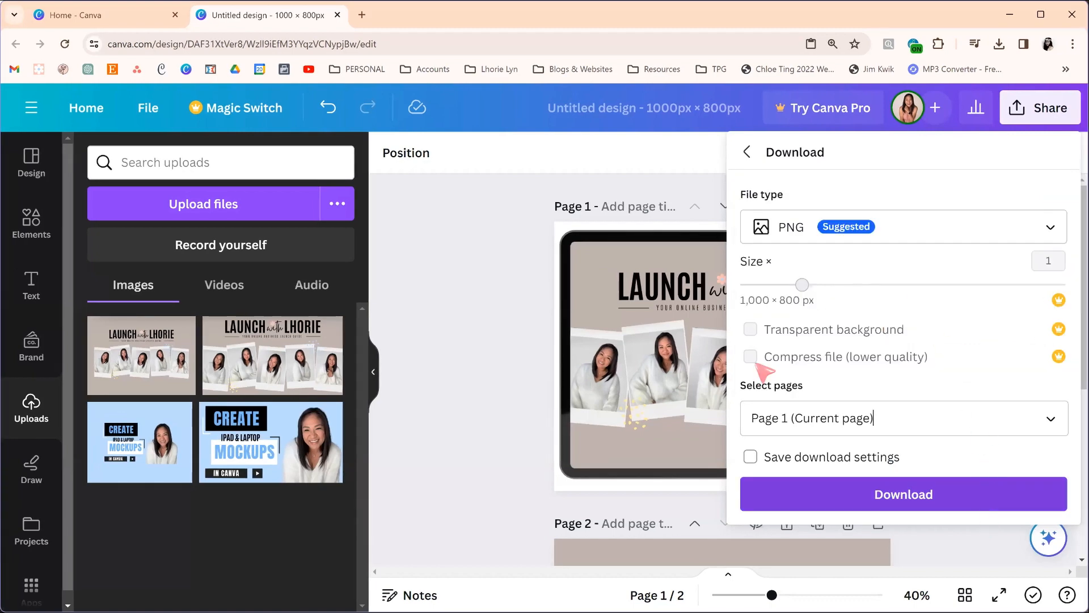
{"action": "left_click", "coordinate": [488, 392]}
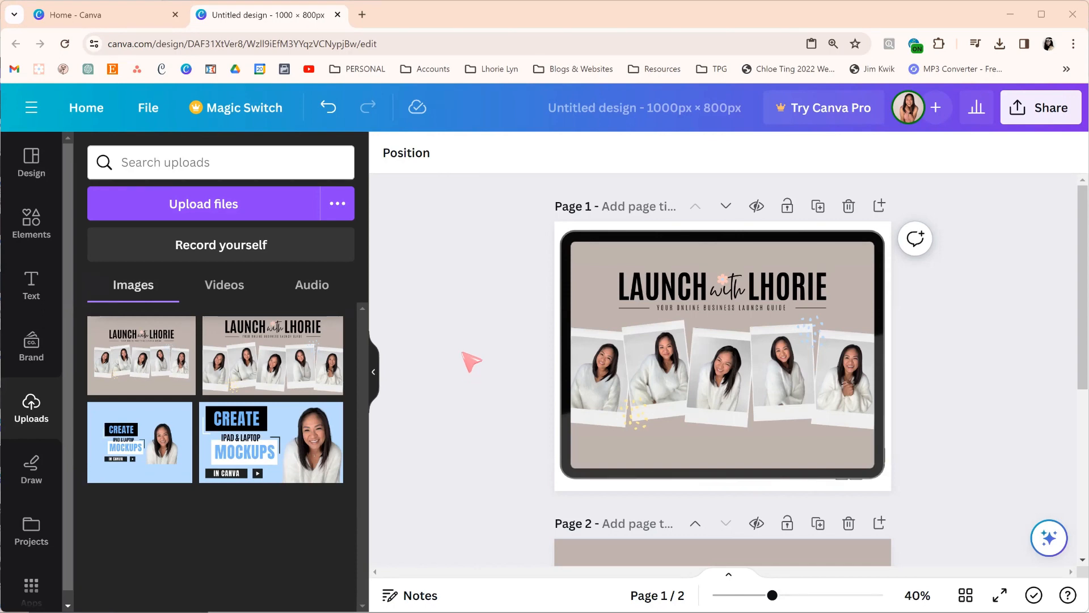
Add a blank page after page 1 and place the black laptop frame with the grey base from the Devices frames on it.
{"action": "left_click", "coordinate": [880, 207]}
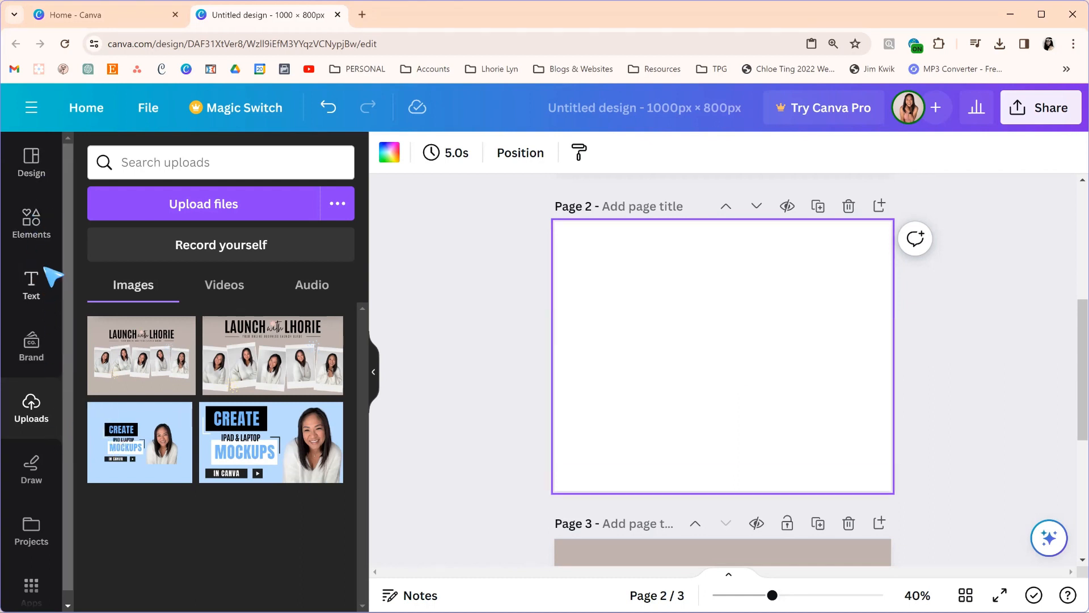
{"action": "left_click", "coordinate": [32, 221]}
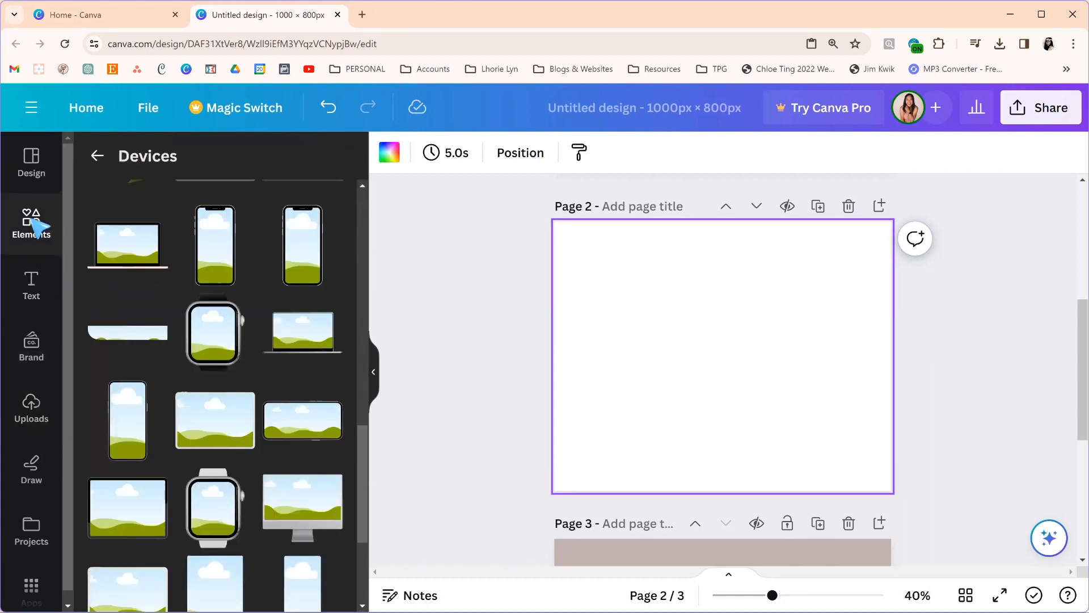
{"action": "scroll", "coordinate": [137, 302], "scroll_direction": "up", "scroll_amount": 1}
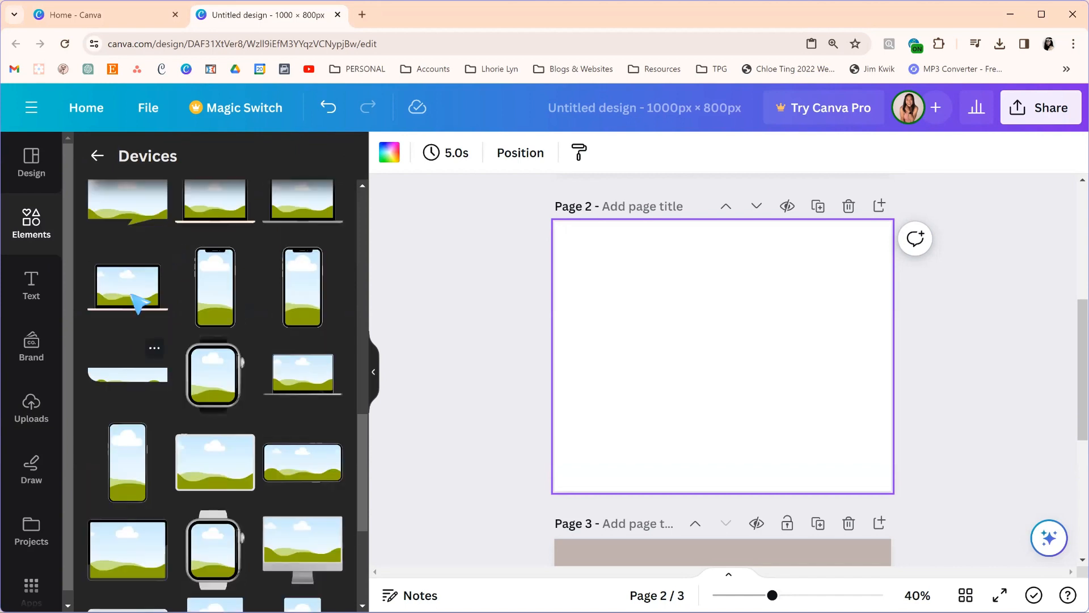
{"action": "scroll", "coordinate": [137, 302], "scroll_direction": "up", "scroll_amount": 5}
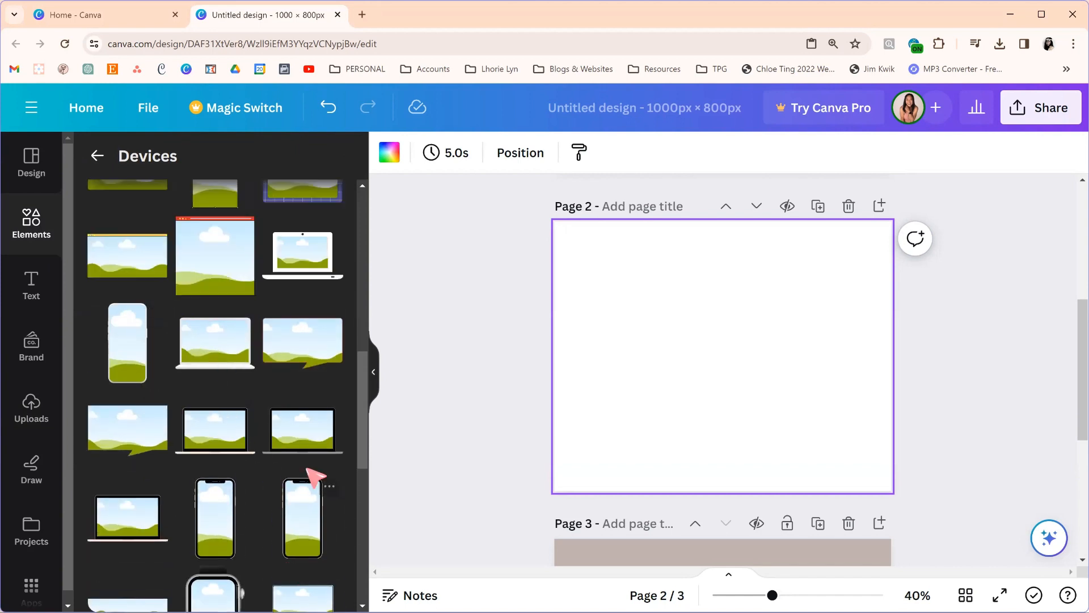
{"action": "left_click", "coordinate": [315, 441]}
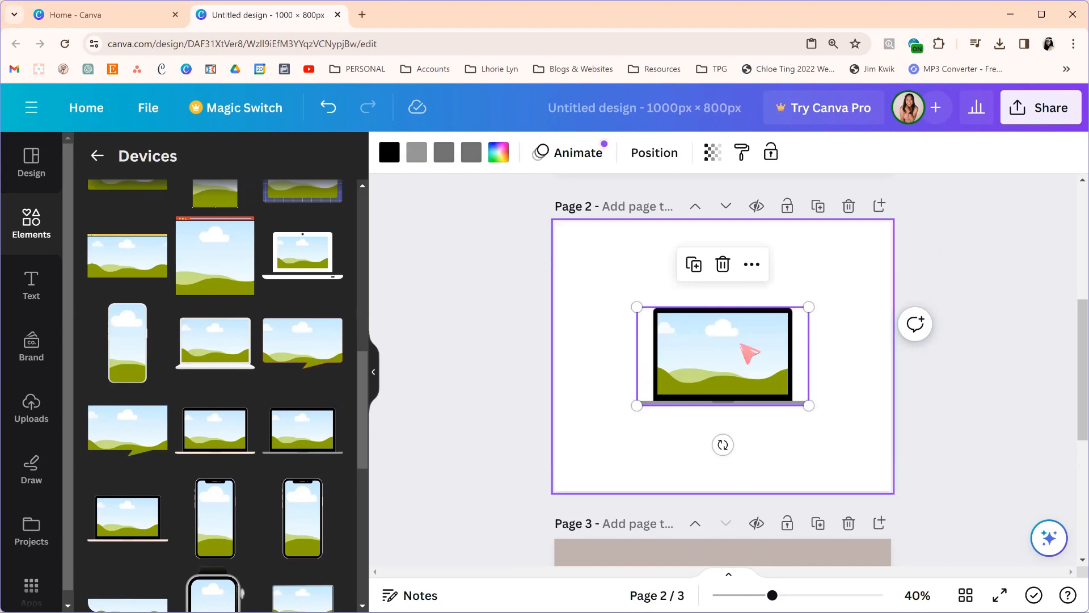
Fill the laptop frame on page 2 with the larger uploaded "Create iPad & Laptop Mockups in Canva" image.
{"action": "left_click", "coordinate": [33, 421]}
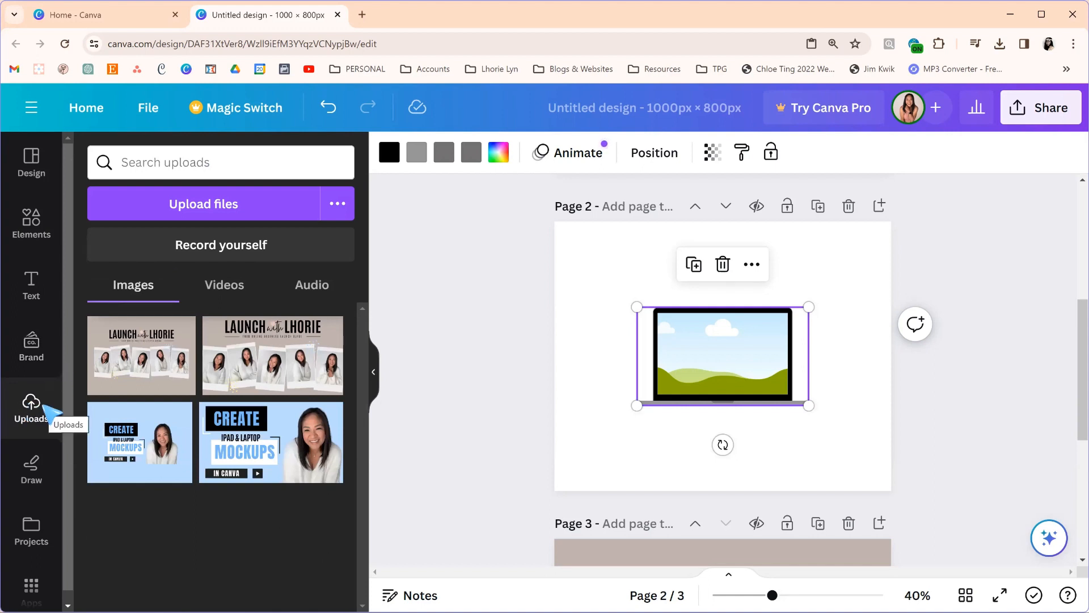
{"action": "left_click", "coordinate": [296, 496]}
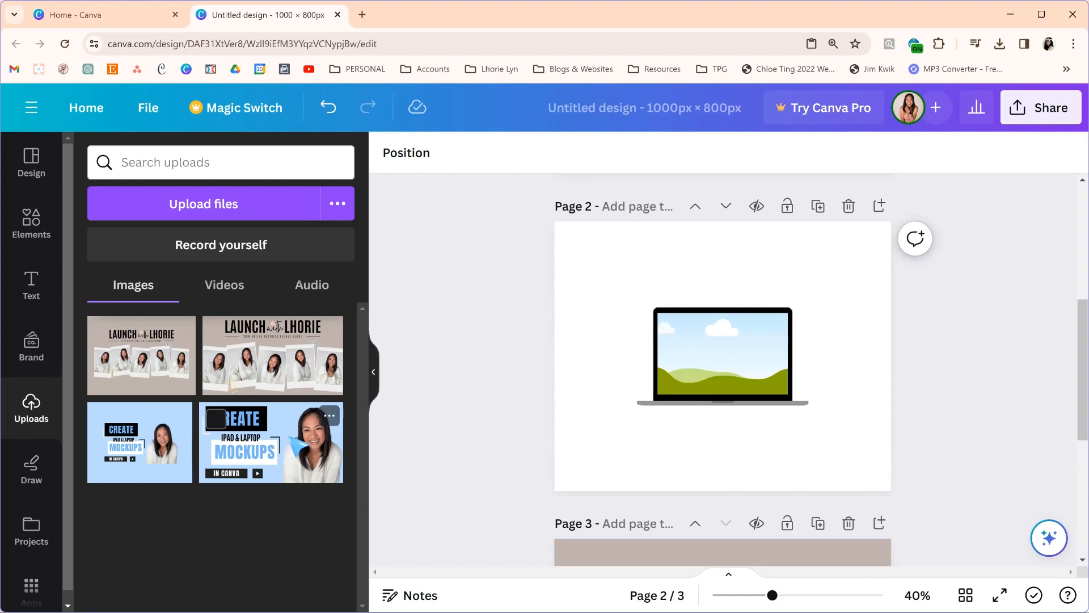
{"action": "left_click", "coordinate": [291, 438]}
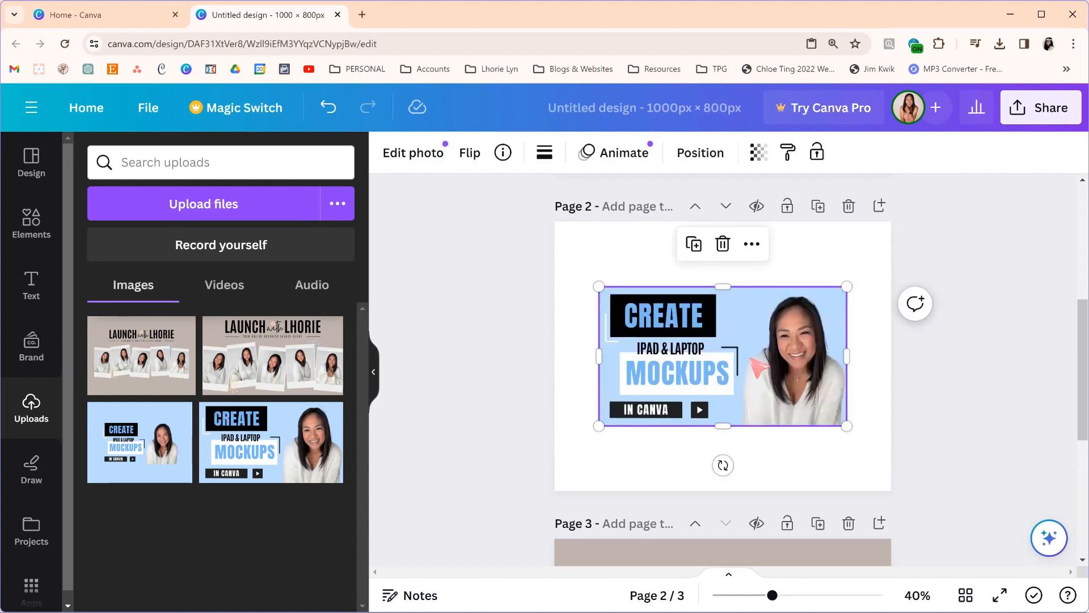
{"action": "left_click_drag", "start_coordinate": [761, 389], "coordinate": [743, 374]}
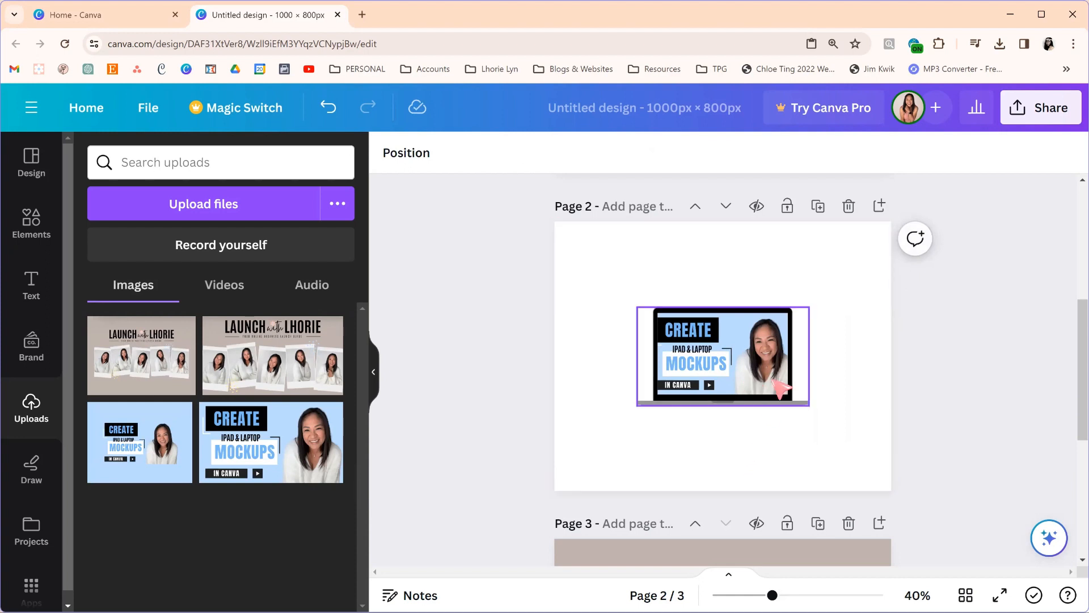
Enlarge the laptop mockup from its corners until its base spans the full width of page 2, then deselect it.
{"action": "left_click", "coordinate": [775, 383]}
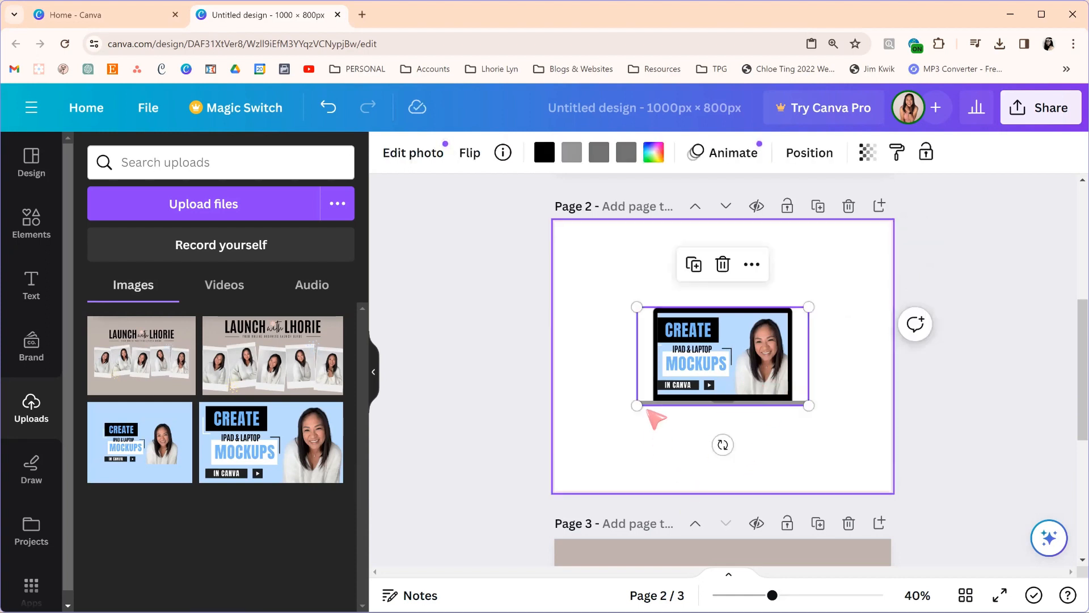
{"action": "left_click_drag", "start_coordinate": [636, 405], "coordinate": [575, 479]}
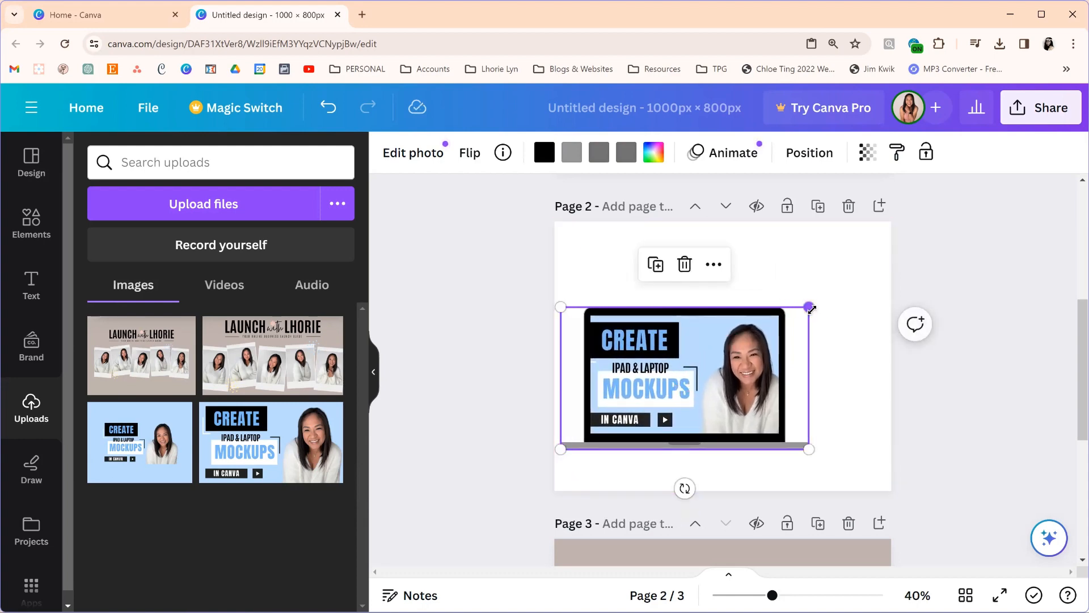
{"action": "left_click_drag", "start_coordinate": [808, 308], "coordinate": [889, 260]}
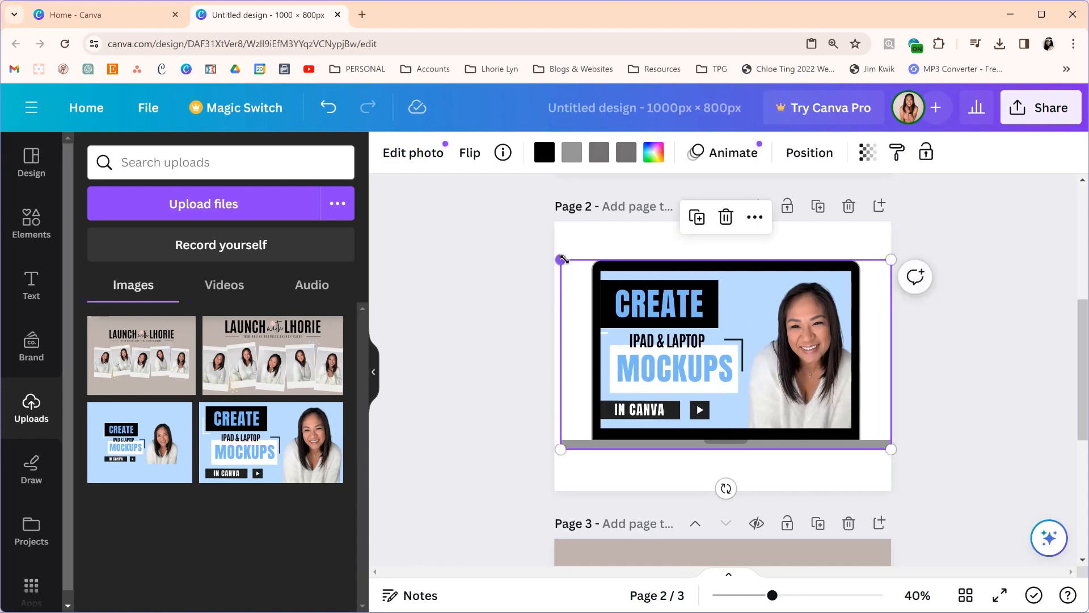
{"action": "left_click_drag", "start_coordinate": [561, 260], "coordinate": [562, 256]}
{"action": "left_click", "coordinate": [943, 462]}
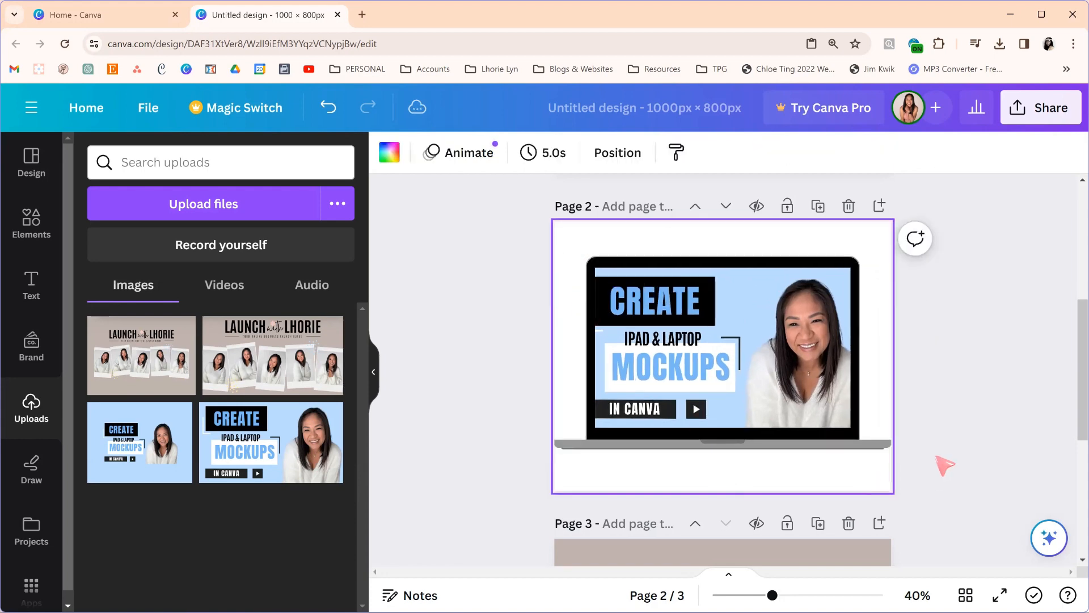